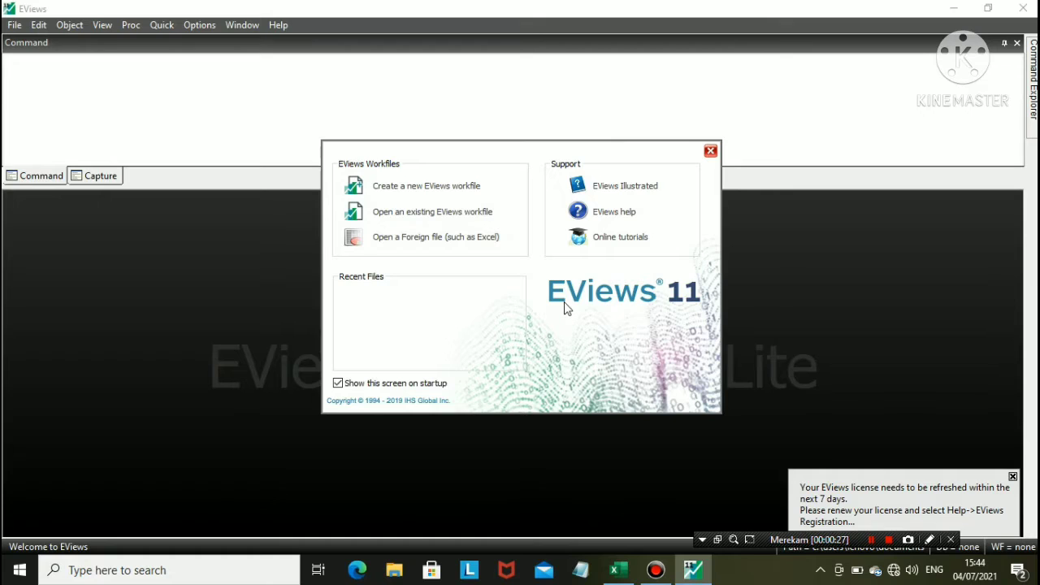
Dismiss the welcome screen and start a new workfile with a Balanced Panel structure and Annual frequency
{"action": "left_click", "coordinate": [710, 152]}
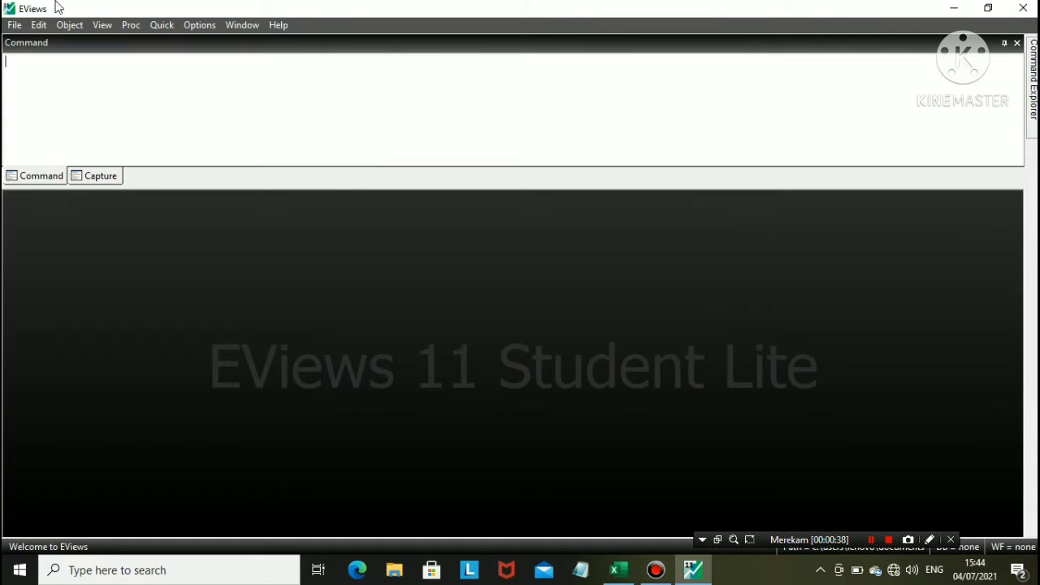
{"action": "left_click", "coordinate": [15, 26]}
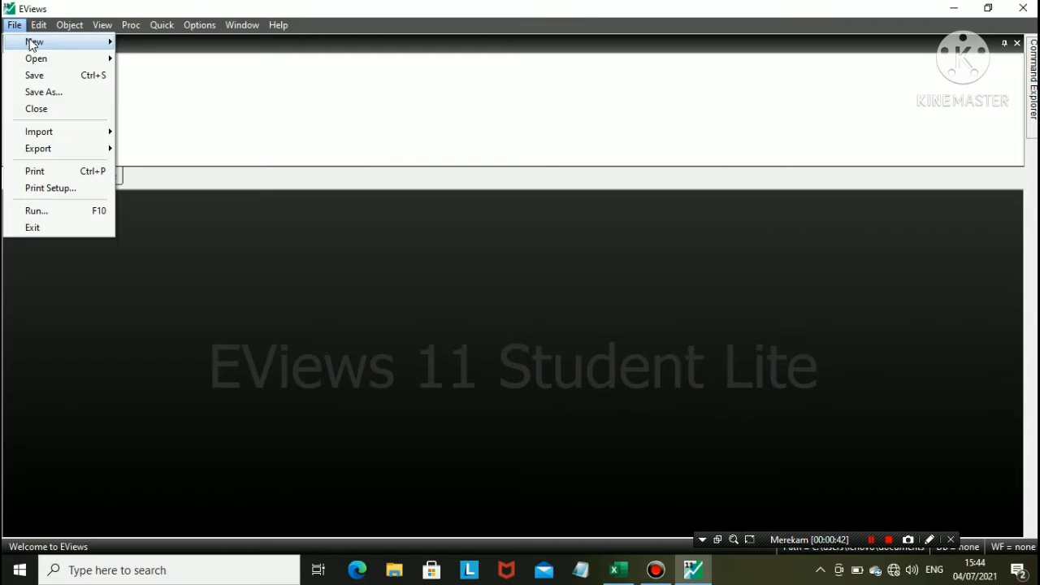
{"action": "mouse_move", "coordinate": [35, 46]}
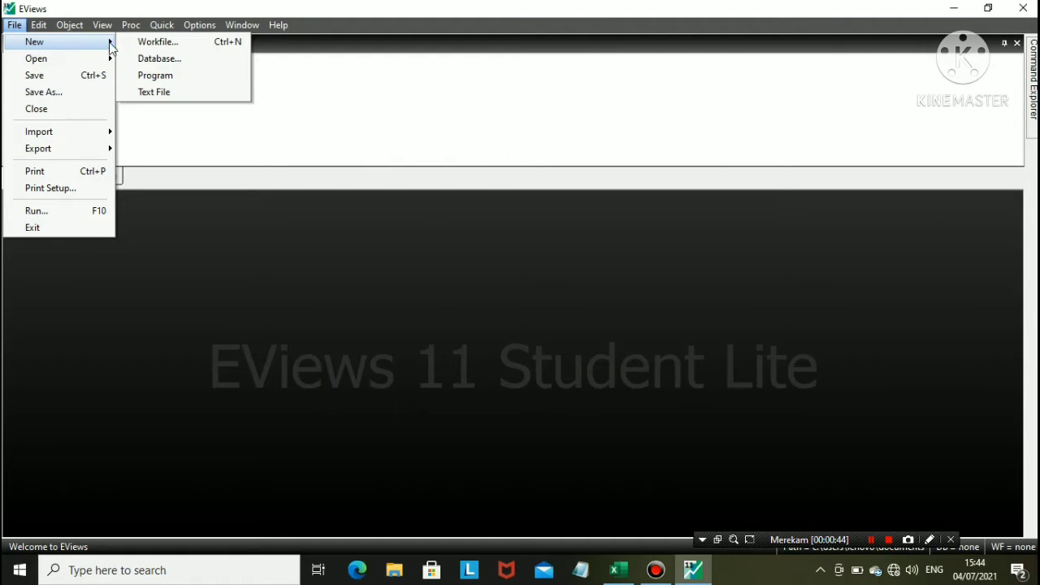
{"action": "left_click", "coordinate": [167, 43]}
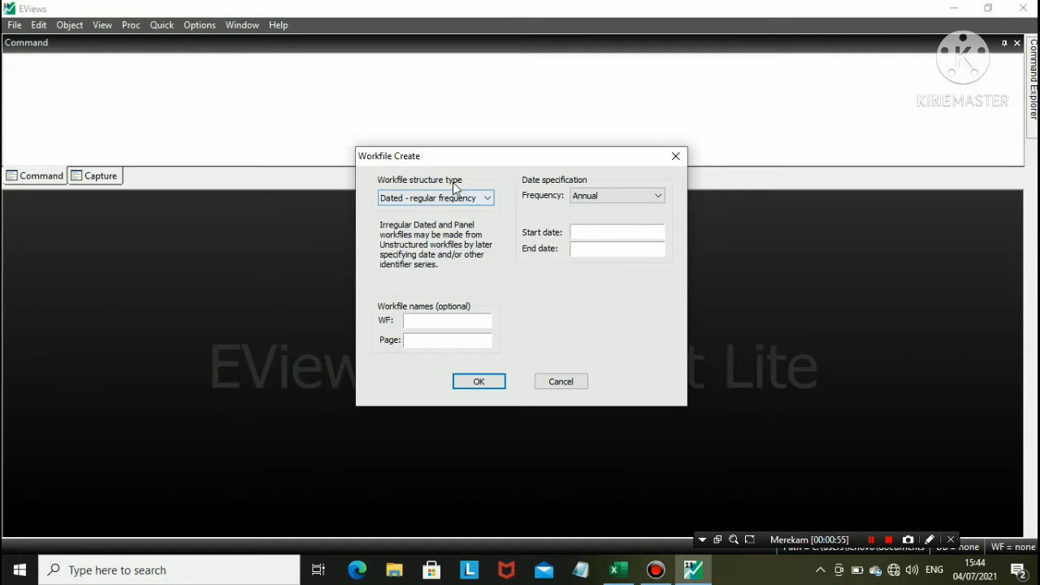
{"action": "left_click", "coordinate": [482, 202]}
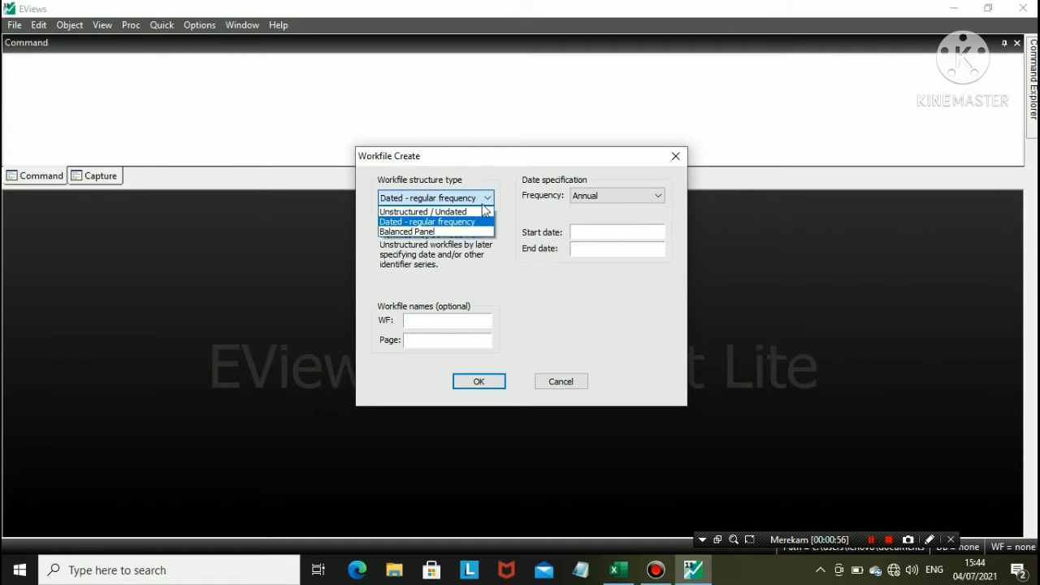
{"action": "left_click", "coordinate": [443, 236]}
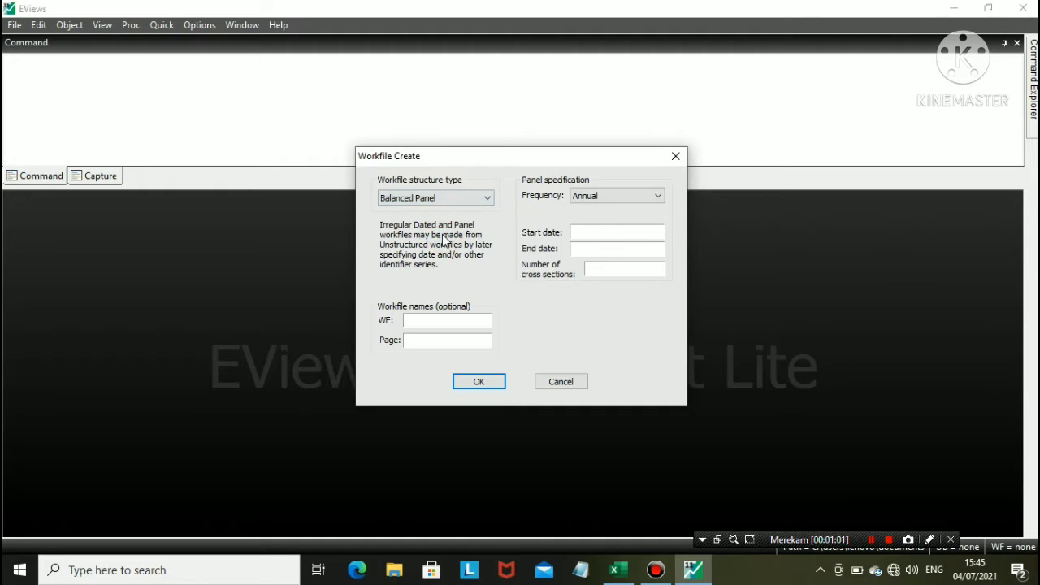
{"action": "left_click", "coordinate": [638, 195]}
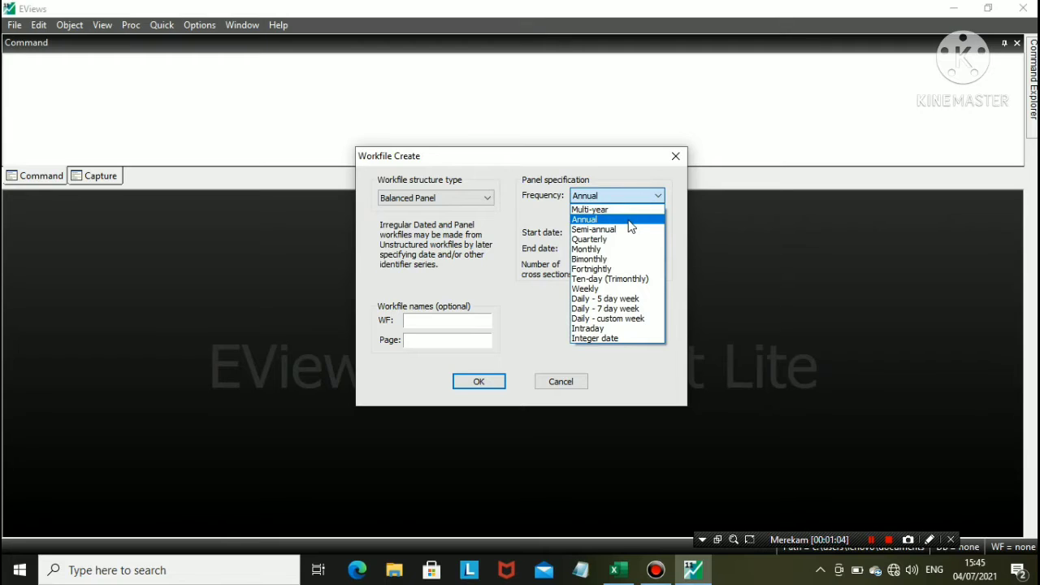
{"action": "left_click", "coordinate": [629, 221]}
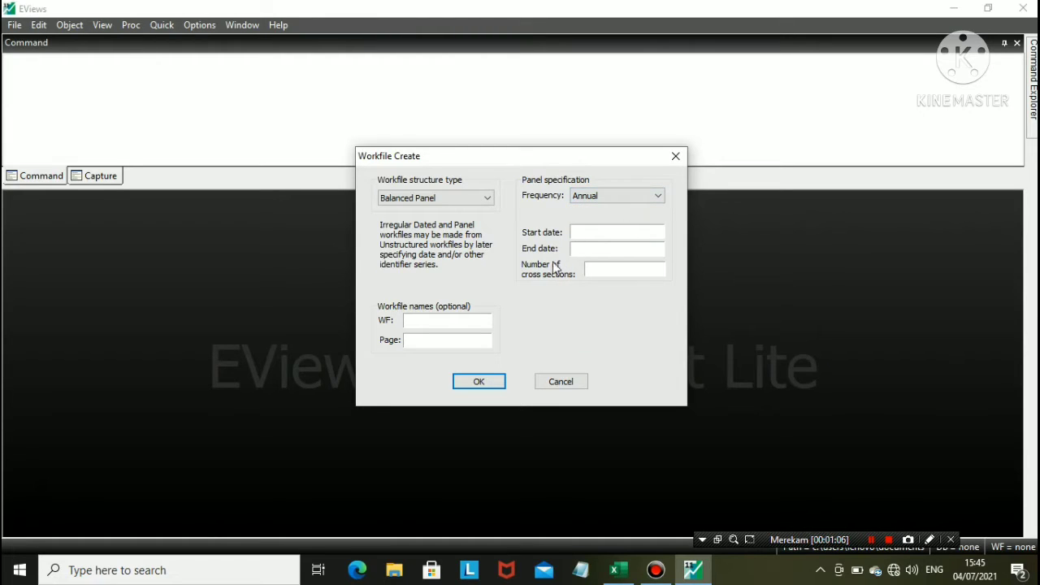
Name the workfile Data panel, set the dates from 2012 to 2016 with 9 cross sections, and create it
{"action": "left_click", "coordinate": [435, 319]}
{"action": "type", "text": "Data panel"}
{"action": "left_click", "coordinate": [586, 230]}
{"action": "type", "text": "2012"}
{"action": "left_click", "coordinate": [604, 252]}
{"action": "type", "text": "2016"}
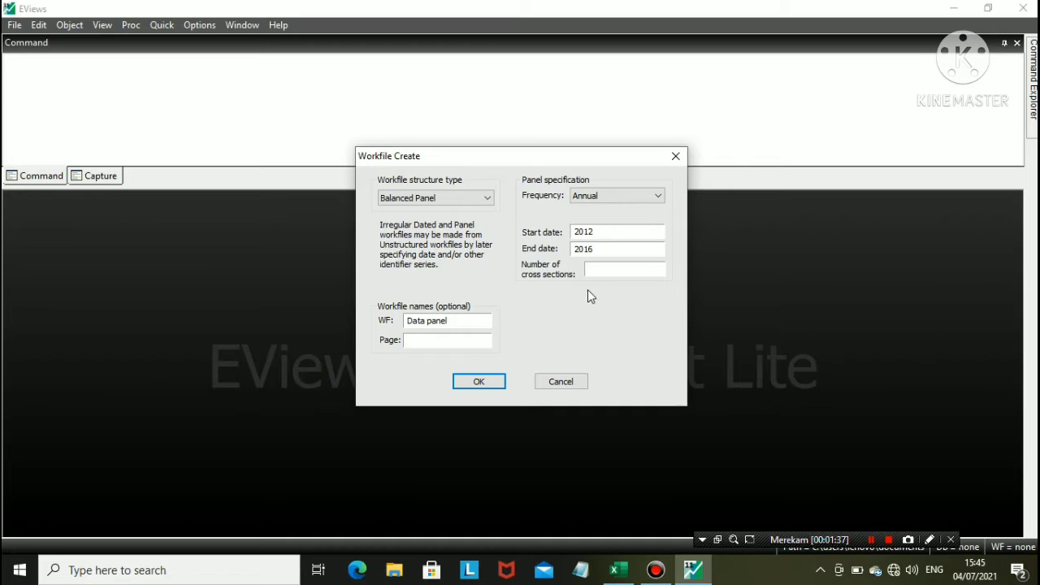
{"action": "left_click", "coordinate": [606, 275]}
{"action": "type", "text": "9"}
{"action": "left_click", "coordinate": [481, 383]}
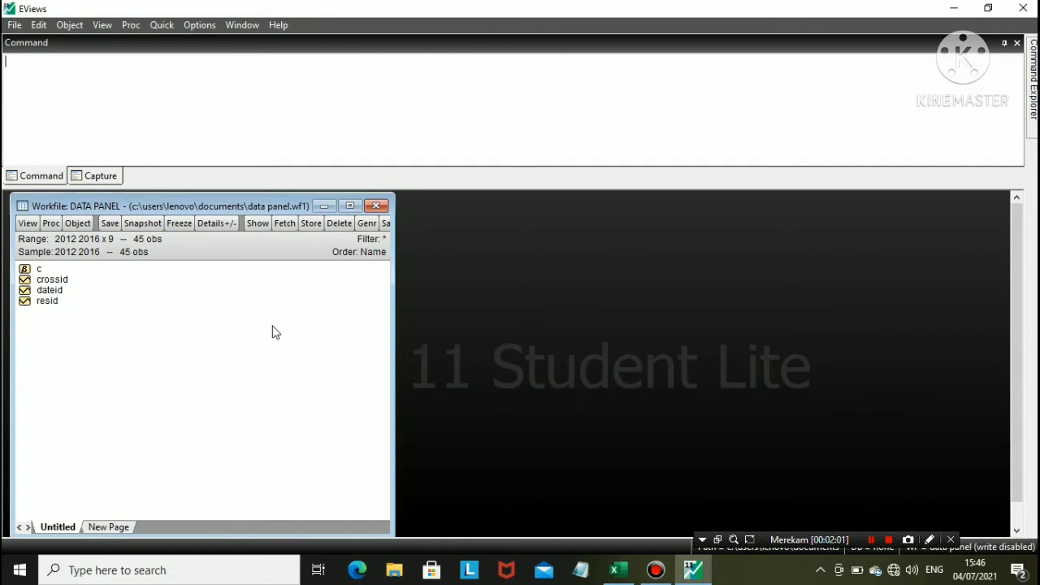
Switch to the DATA EVIEWS workbook in Excel and review the SIZE, ROA, DAR, NPF, SUKUK and ISR sheets
{"action": "left_click", "coordinate": [629, 571]}
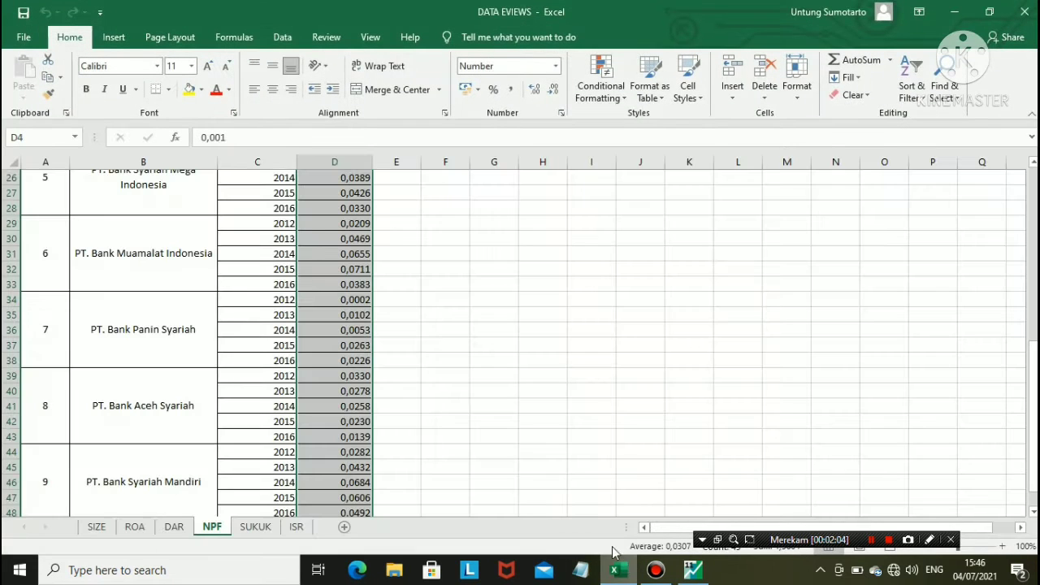
{"action": "scroll", "coordinate": [444, 333], "scroll_direction": "up", "scroll_amount": 8}
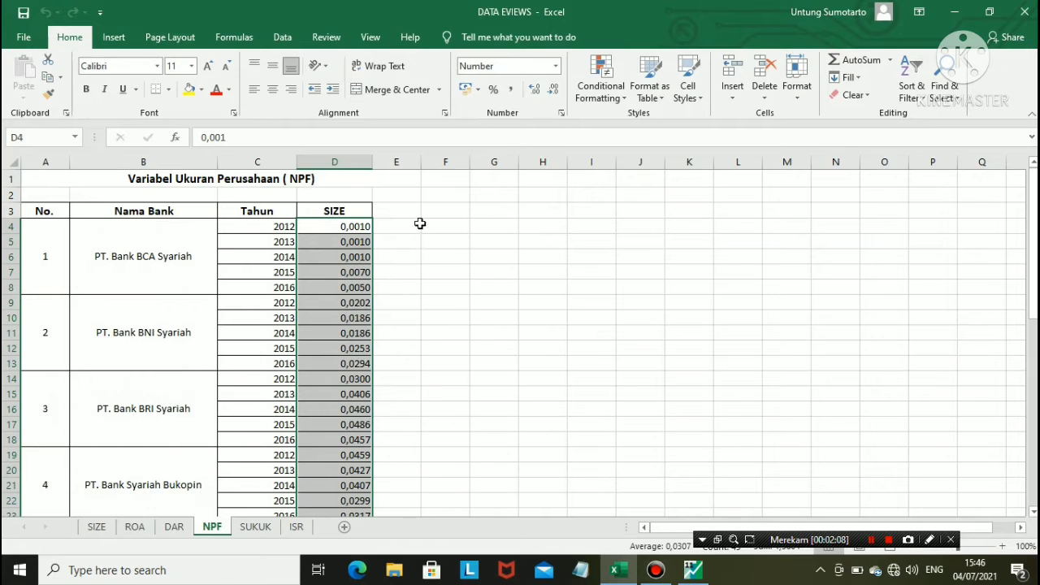
{"action": "left_click", "coordinate": [96, 527]}
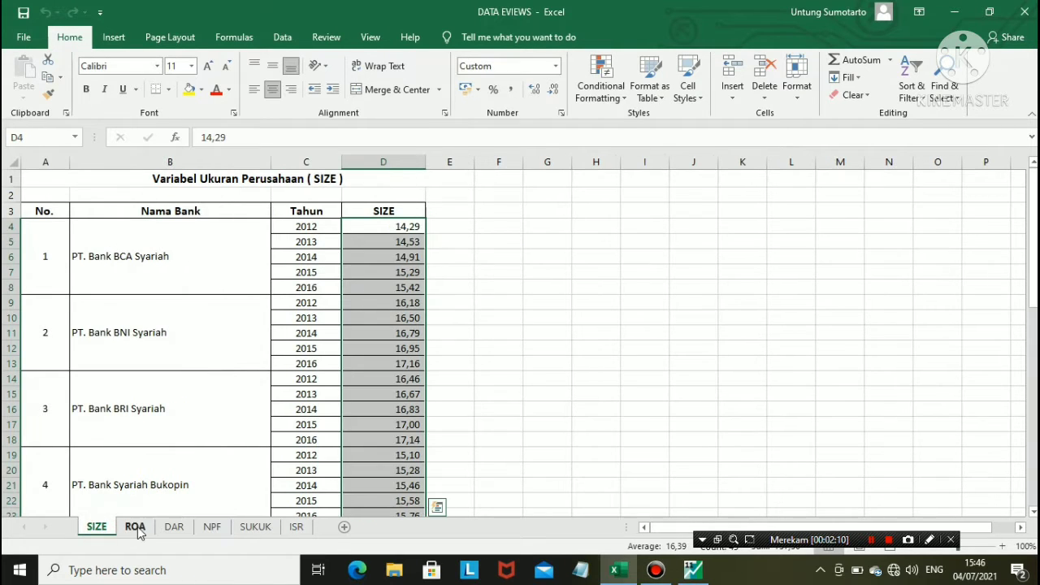
{"action": "left_click", "coordinate": [134, 526]}
{"action": "left_click", "coordinate": [173, 528]}
{"action": "left_click", "coordinate": [211, 527]}
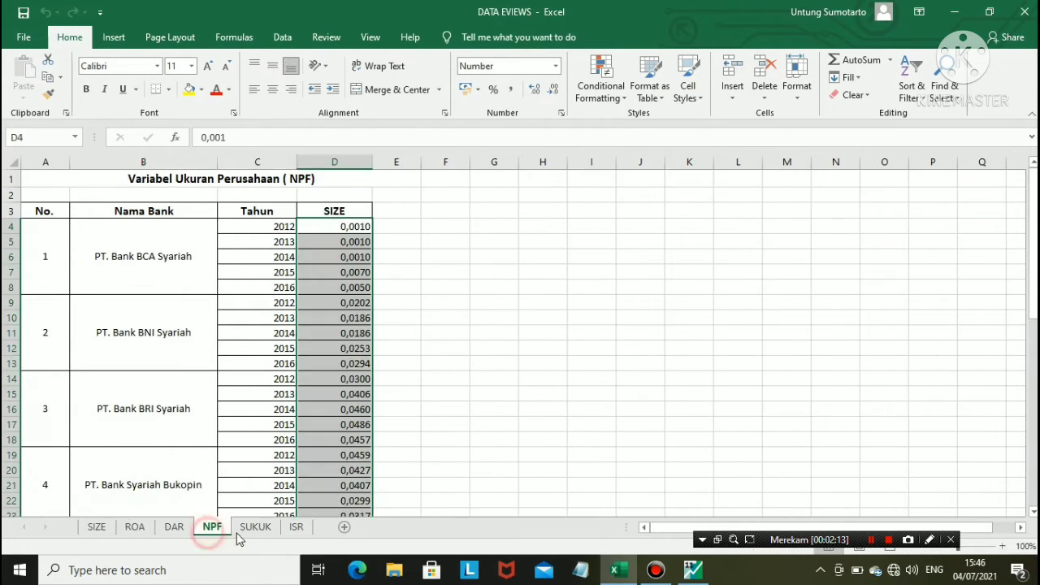
{"action": "left_click", "coordinate": [252, 527]}
{"action": "left_click", "coordinate": [297, 526]}
{"action": "scroll", "coordinate": [359, 406], "scroll_direction": "up", "scroll_amount": 9}
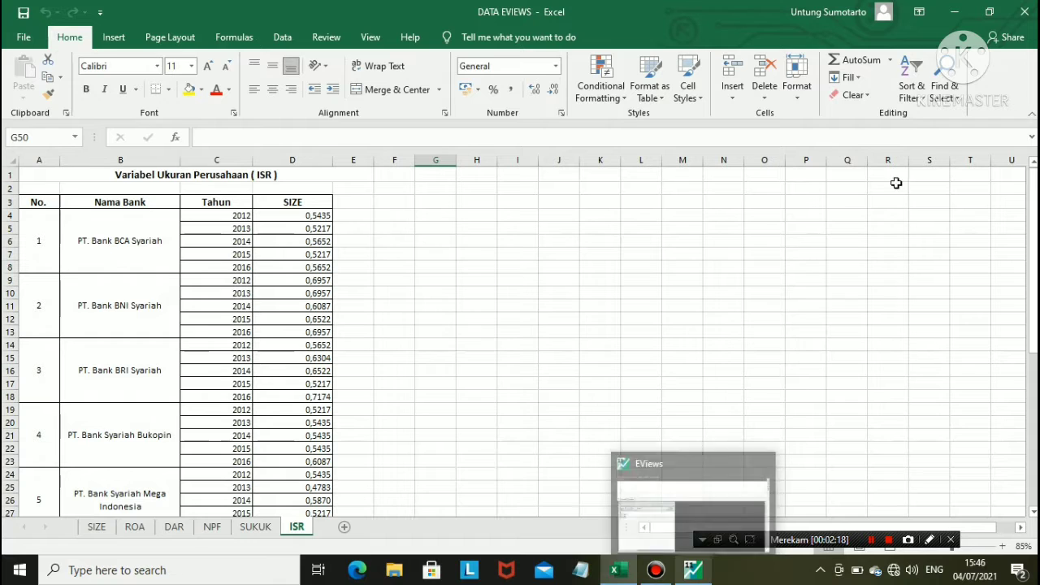
{"action": "left_click", "coordinate": [965, 20]}
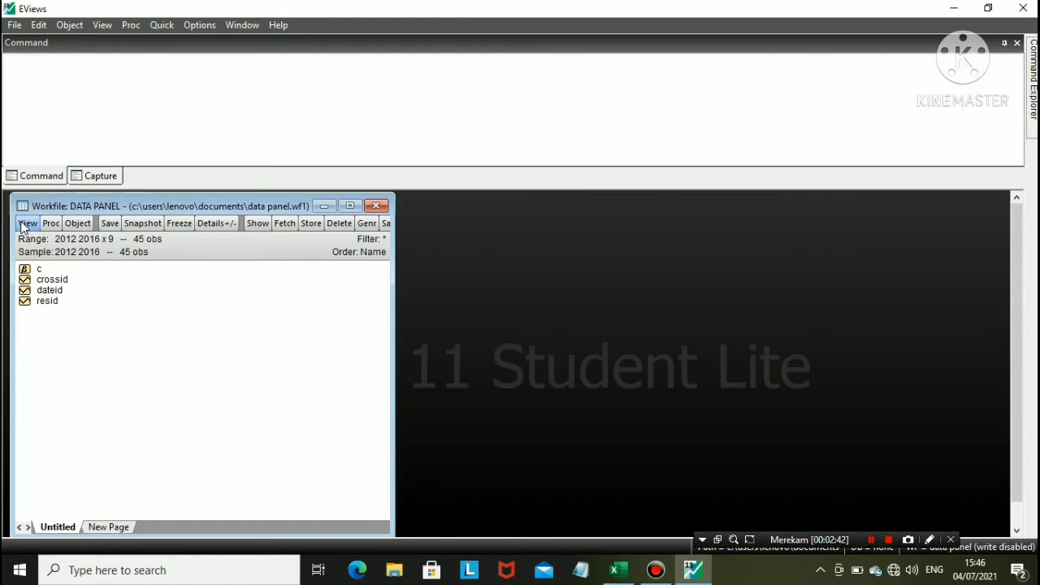
Create a new Series object named Size in the Data panel workfile
{"action": "left_click", "coordinate": [79, 227]}
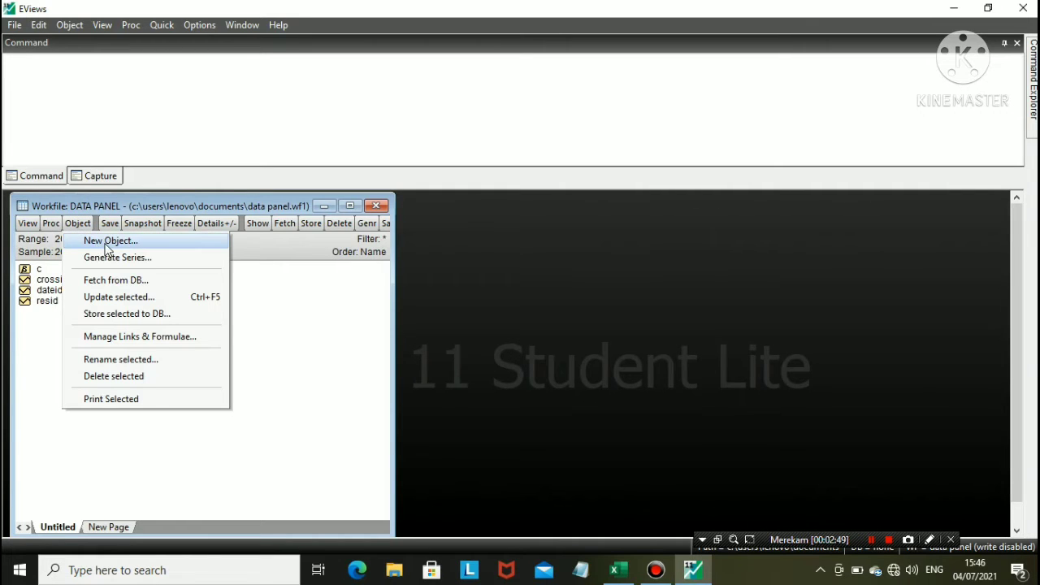
{"action": "left_click", "coordinate": [104, 242]}
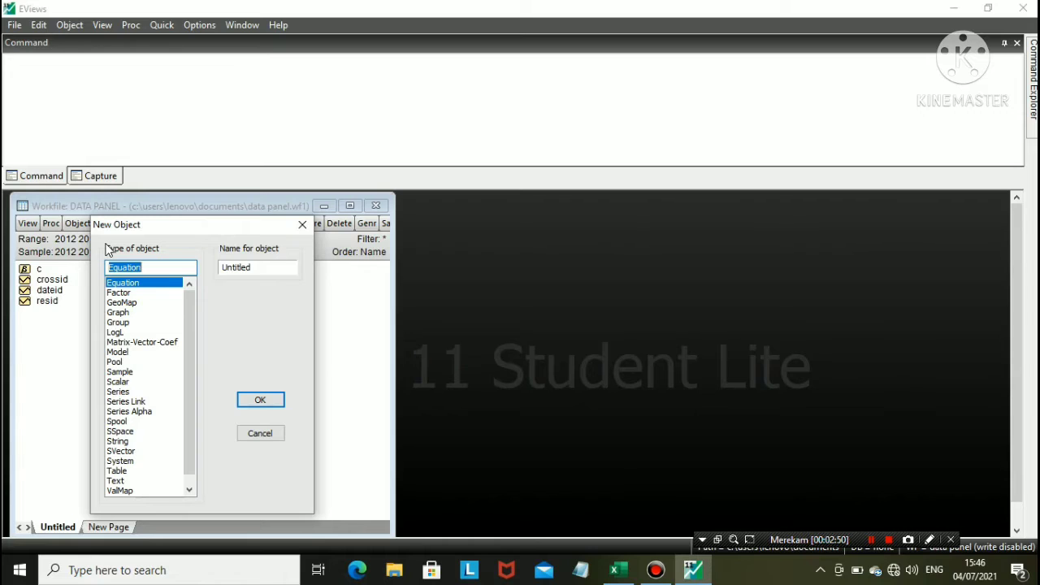
{"action": "left_click", "coordinate": [122, 392]}
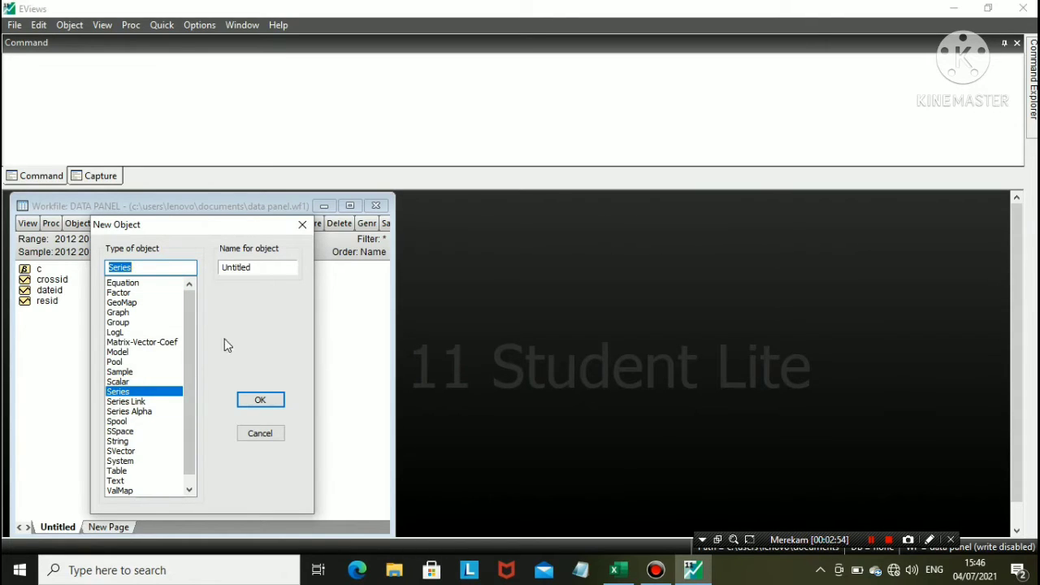
{"action": "left_click", "coordinate": [263, 268]}
{"action": "key", "text": "BackSpace"}
{"action": "key", "text": "BackSpace"}
{"action": "key", "text": "BackSpace"}
{"action": "key", "text": "BackSpace"}
{"action": "key", "text": "BackSpace"}
{"action": "key", "text": "BackSpace"}
{"action": "key", "text": "BackSpace"}
{"action": "key", "text": "BackSpace"}
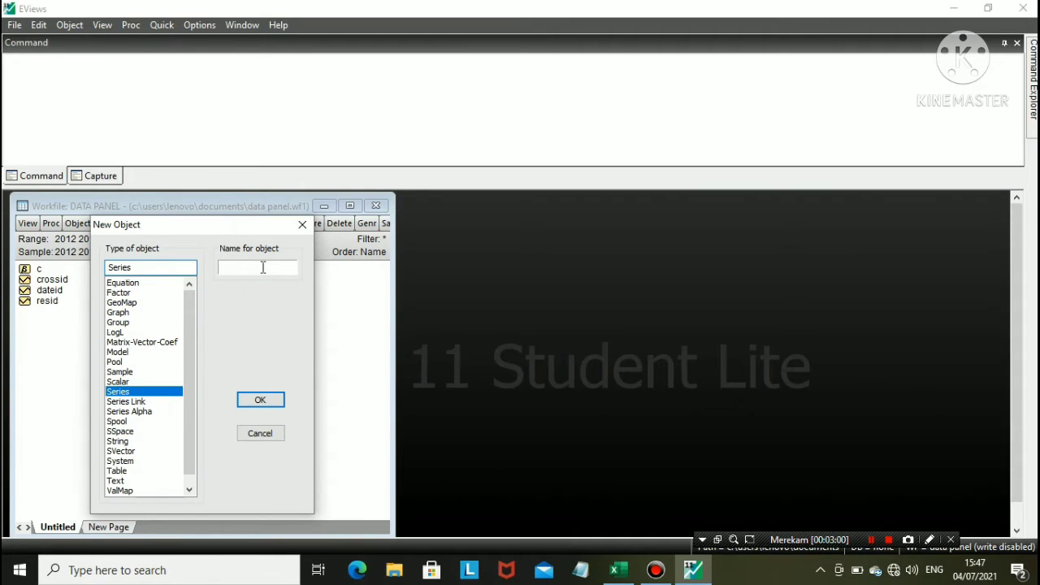
{"action": "type", "text": "Size"}
{"action": "left_click", "coordinate": [260, 401]}
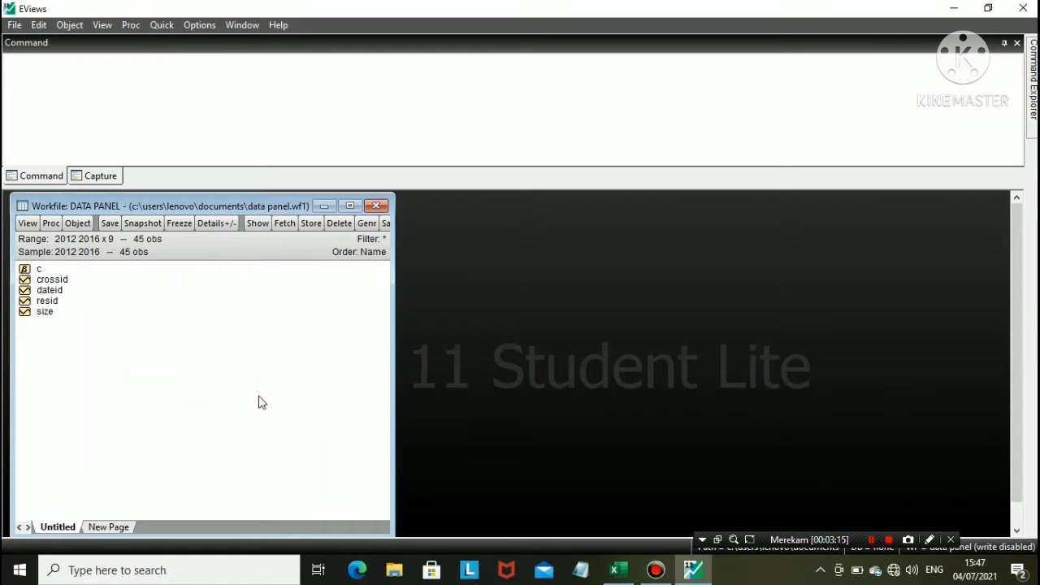
Open the size series from the workfile to show its observation table
{"action": "left_click", "coordinate": [47, 317]}
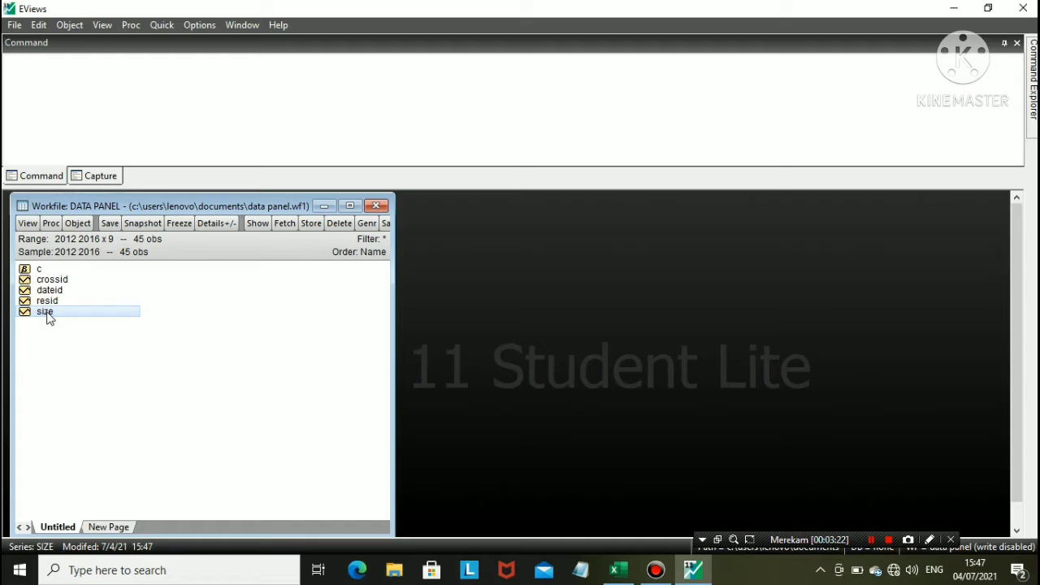
{"action": "double_click", "coordinate": [45, 312]}
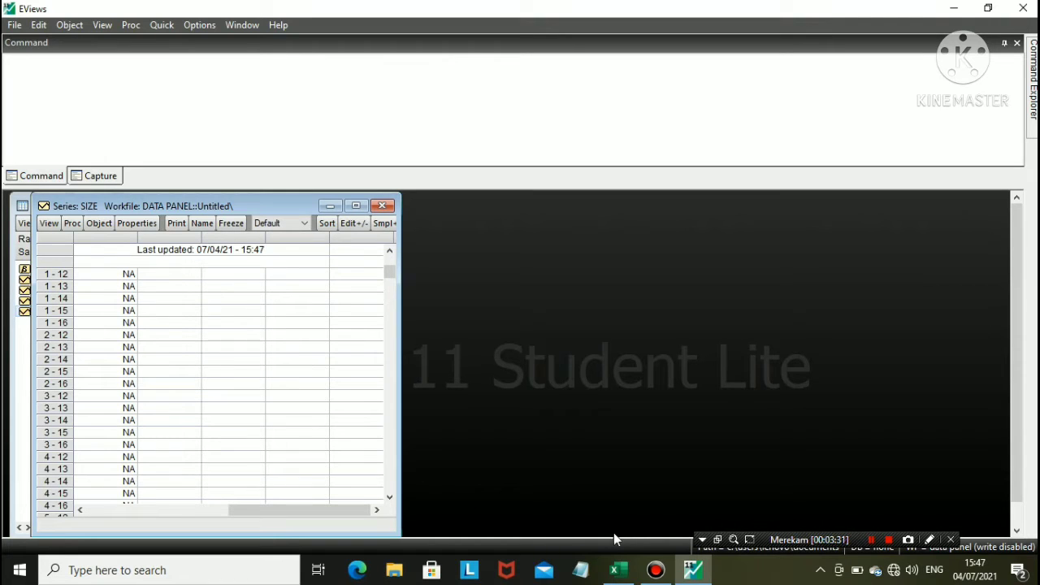
{"action": "left_click", "coordinate": [353, 224]}
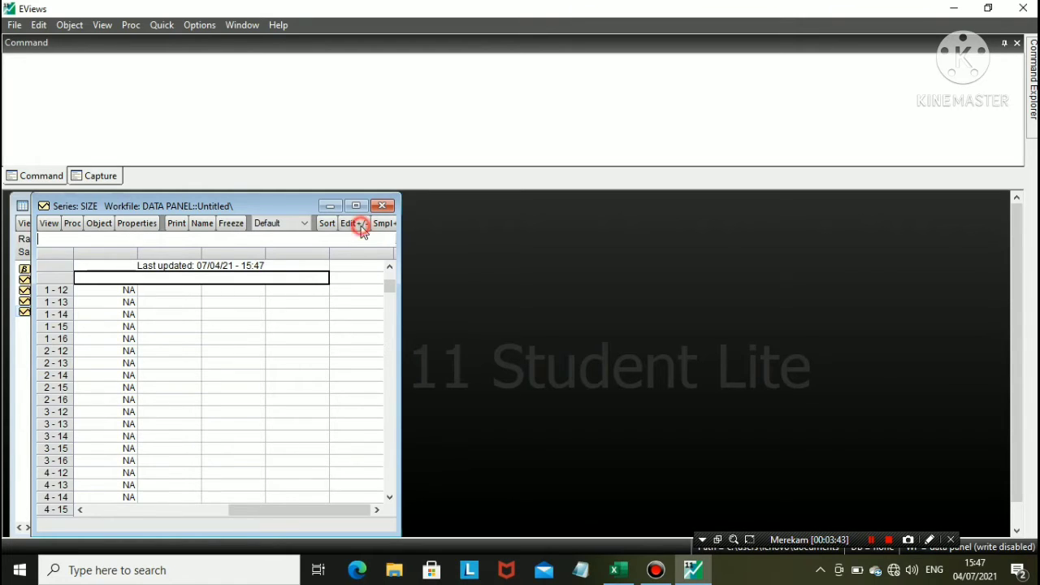
{"action": "left_click", "coordinate": [354, 223]}
Switch to Excel and copy the SIZE values in D4:D48 of the SIZE sheet
{"action": "left_click", "coordinate": [625, 573]}
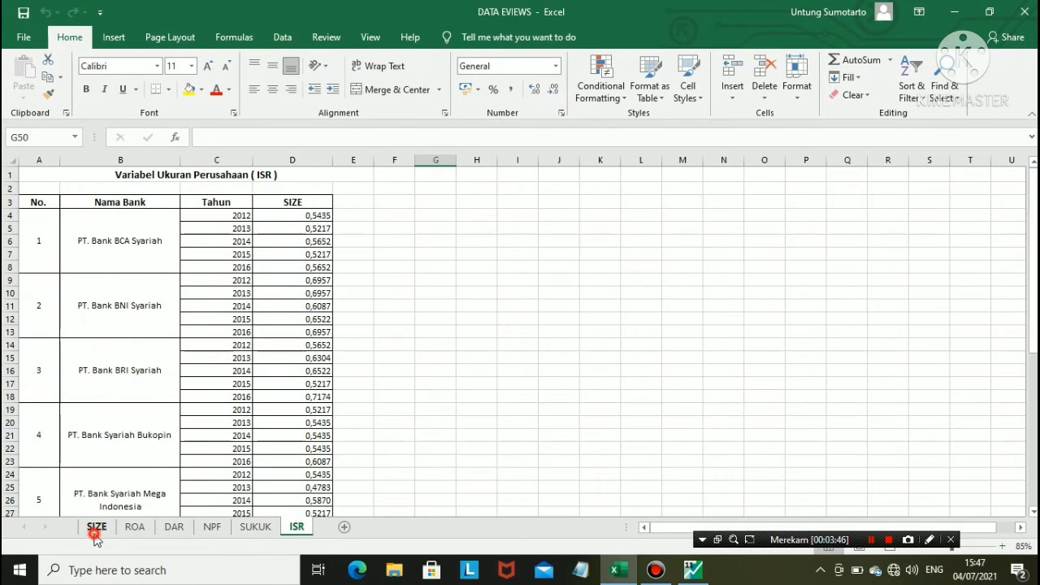
{"action": "left_click", "coordinate": [94, 528]}
{"action": "left_click", "coordinate": [488, 290]}
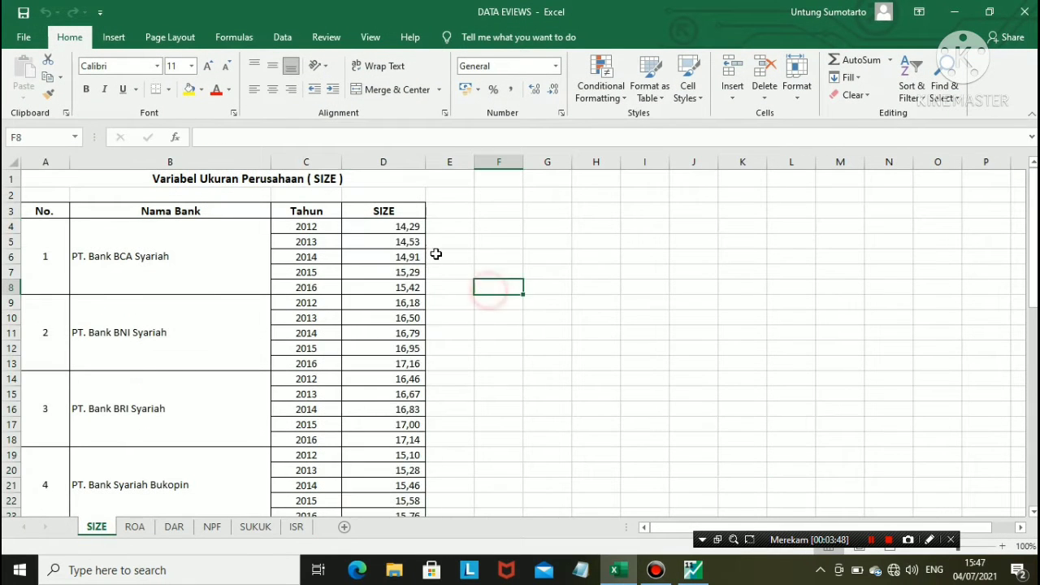
{"action": "left_click", "coordinate": [402, 229]}
{"action": "left_click_drag", "start_coordinate": [403, 232], "coordinate": [376, 478]}
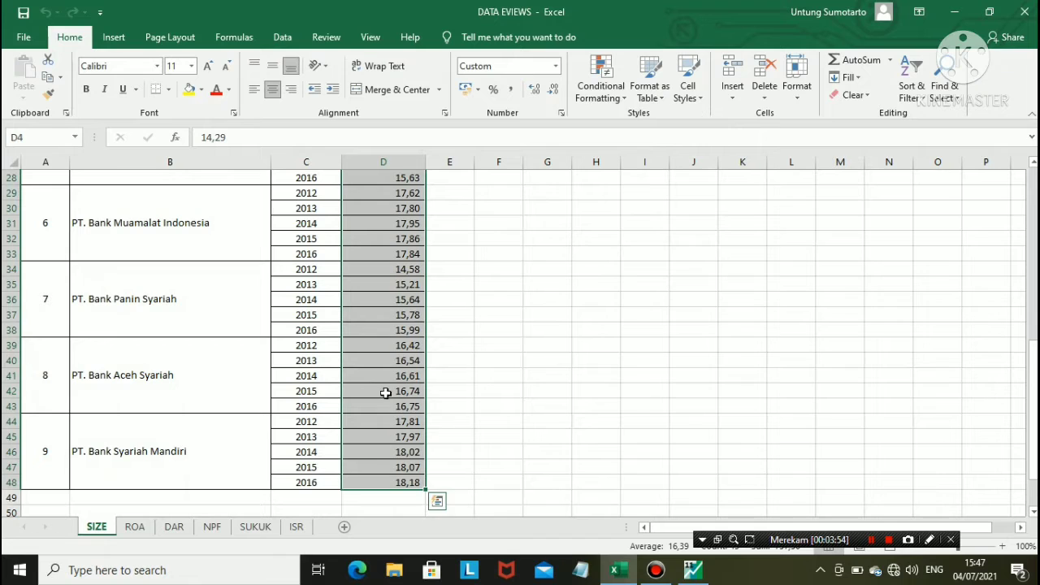
{"action": "scroll", "coordinate": [396, 315], "scroll_direction": "up", "scroll_amount": 5}
{"action": "scroll", "coordinate": [396, 315], "scroll_direction": "up", "scroll_amount": 4}
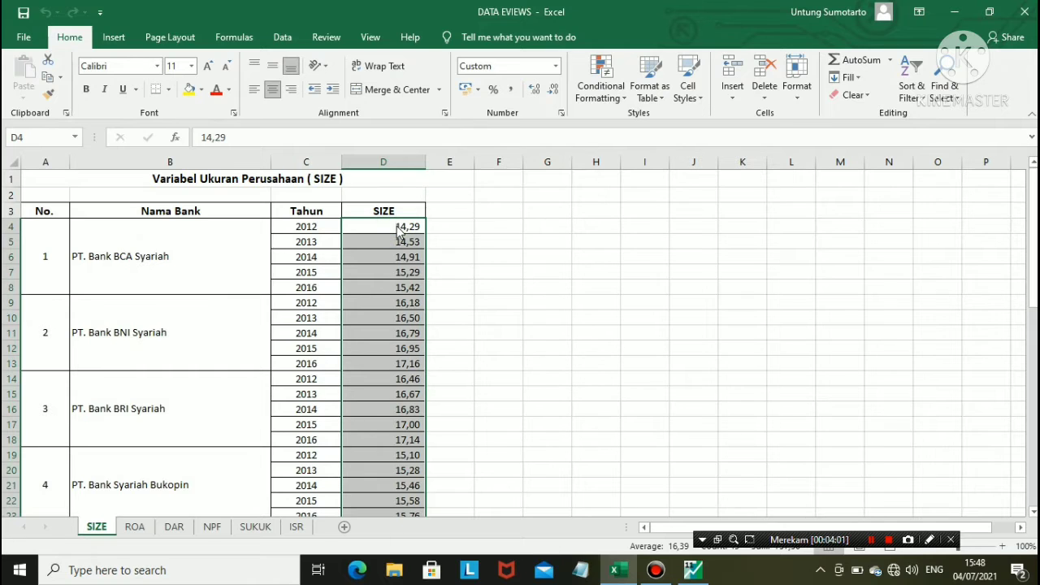
{"action": "right_click", "coordinate": [398, 231]}
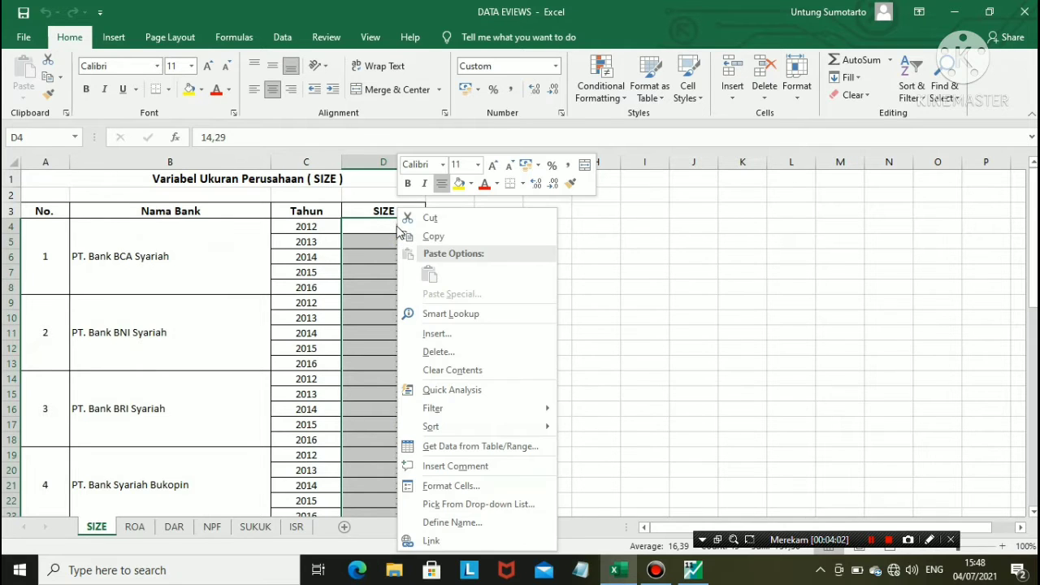
{"action": "left_click", "coordinate": [439, 237]}
Switch to EViews and paste the copied values into the size series from observation 1 - 12, allowing edit mode
{"action": "left_click", "coordinate": [692, 570]}
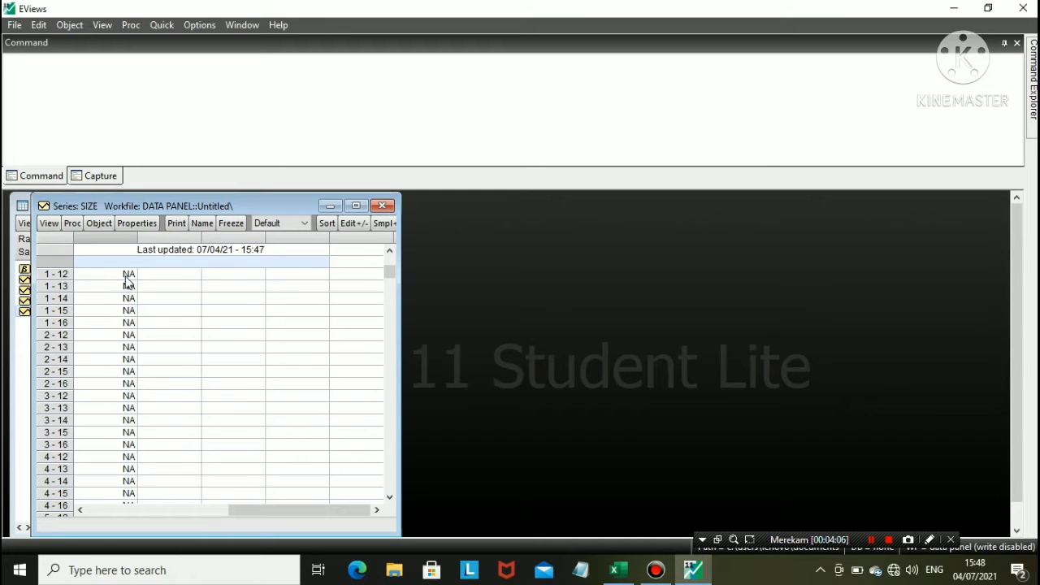
{"action": "left_click", "coordinate": [127, 276]}
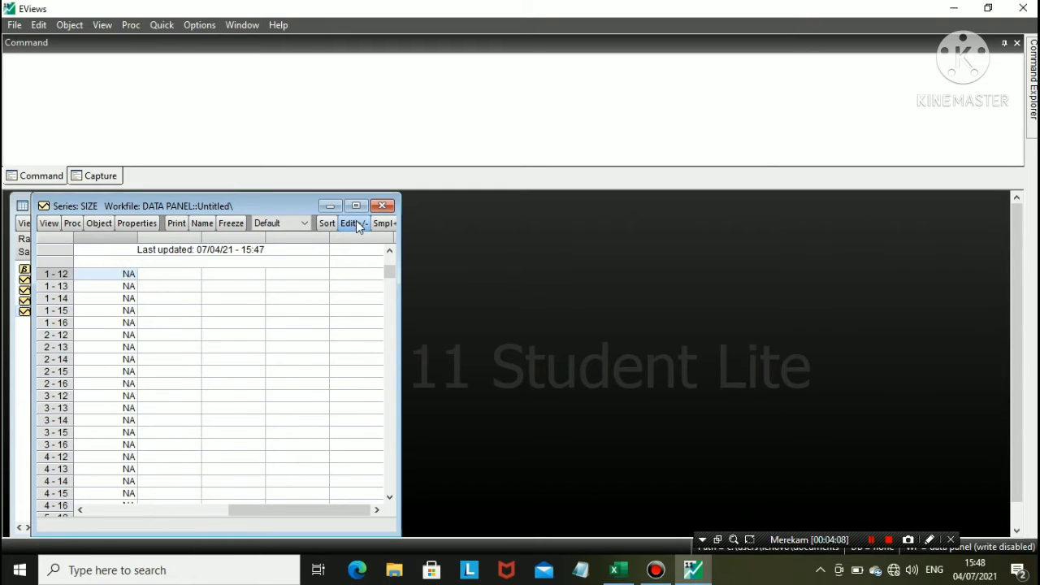
{"action": "right_click", "coordinate": [122, 282]}
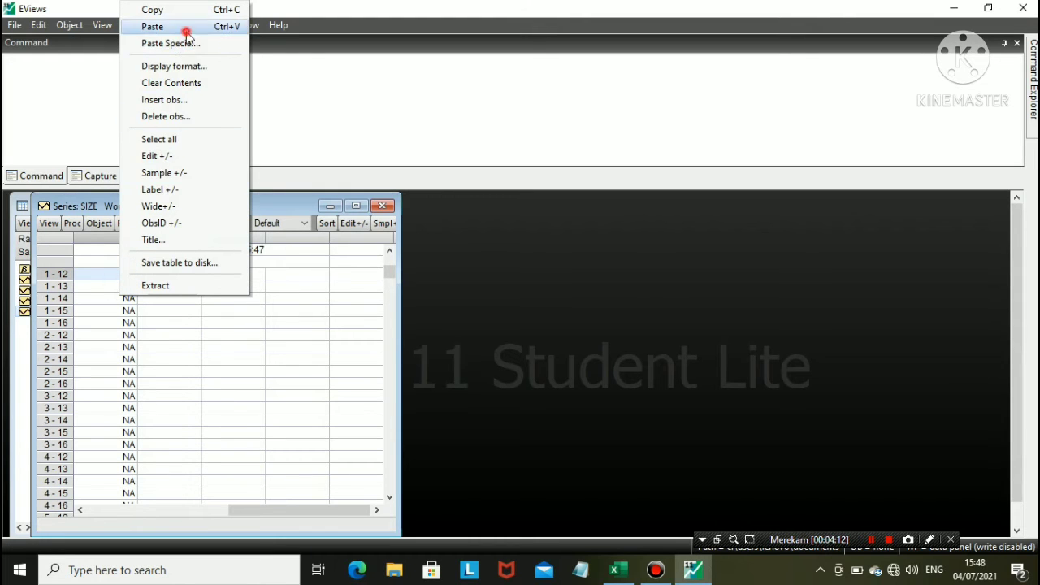
{"action": "left_click", "coordinate": [186, 28]}
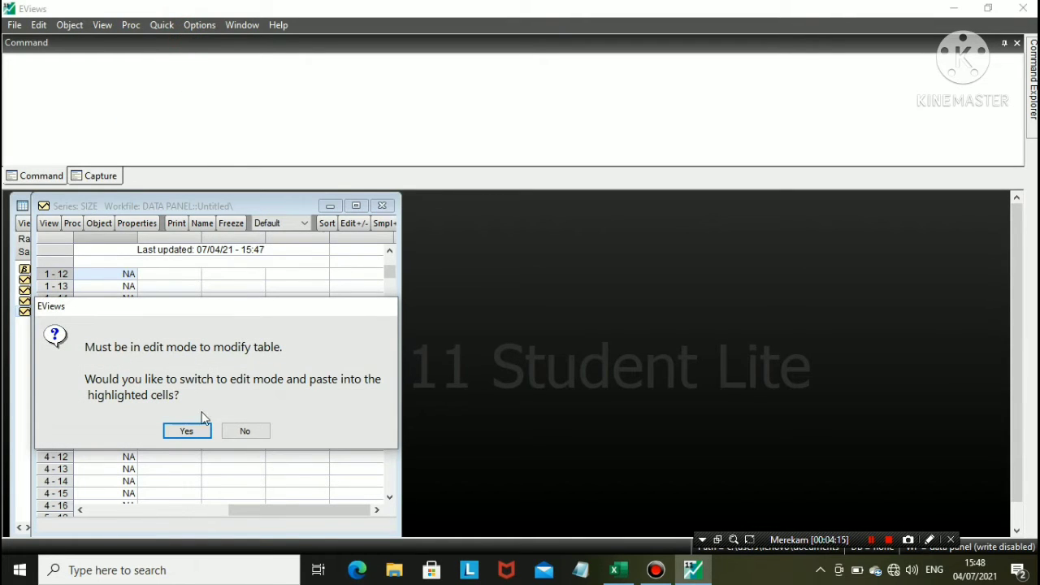
{"action": "left_click", "coordinate": [186, 430]}
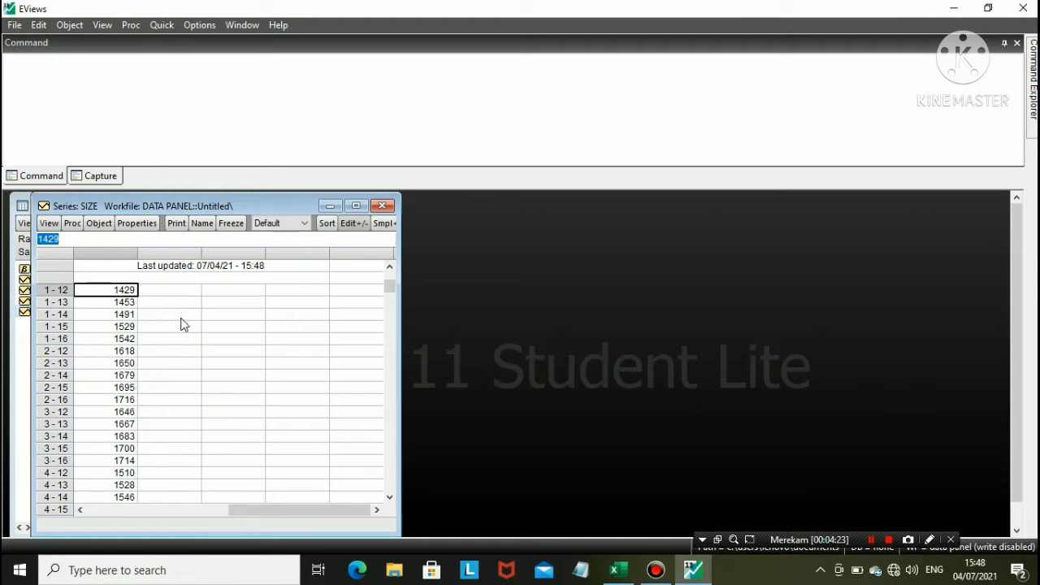
{"action": "scroll", "coordinate": [130, 452], "scroll_direction": "down", "scroll_amount": 2}
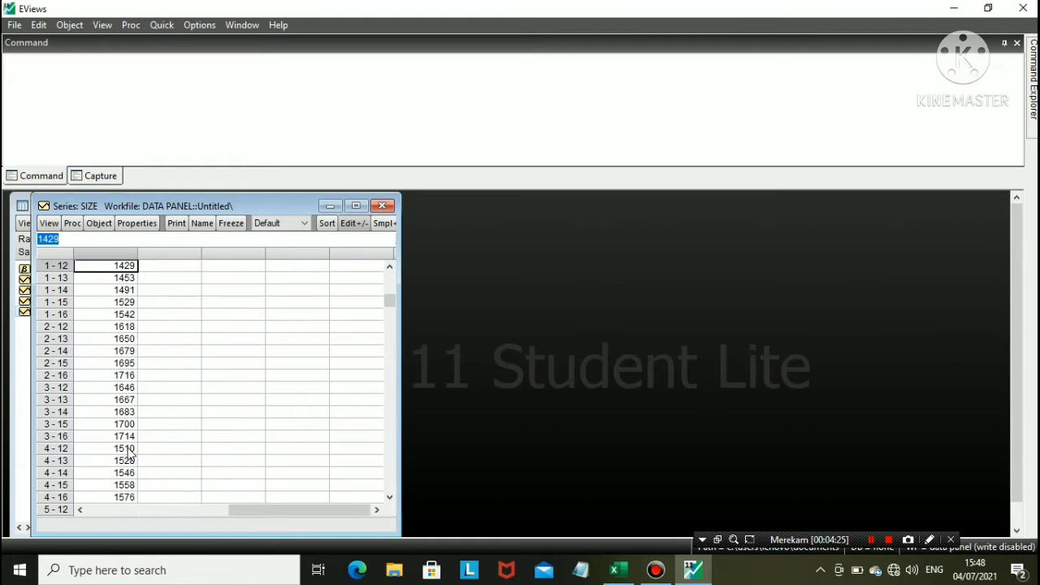
Turn off edit mode for the size series and minimize its window to return to the workfile
{"action": "scroll", "coordinate": [130, 455], "scroll_direction": "up", "scroll_amount": 3}
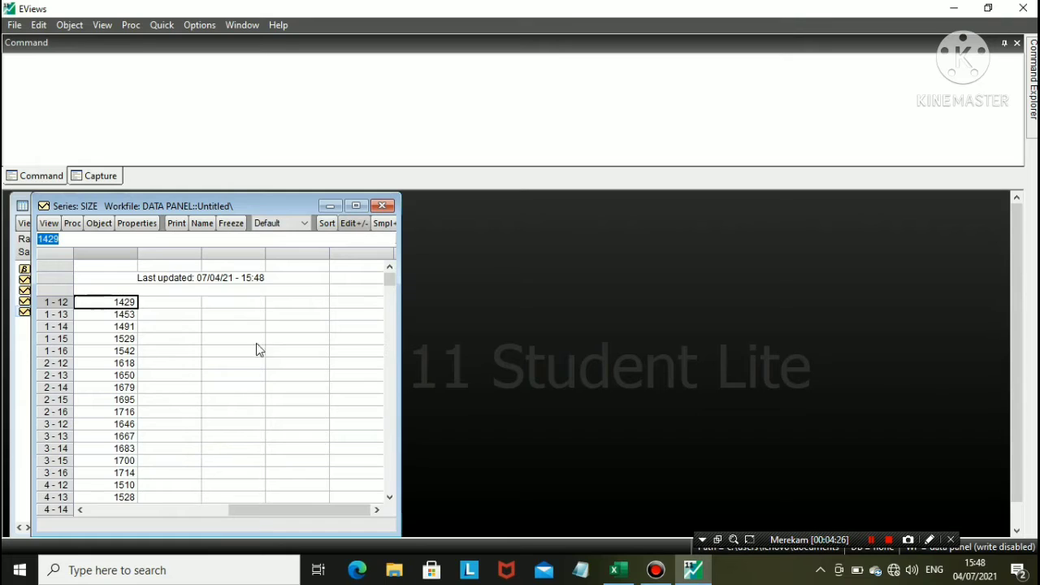
{"action": "left_click", "coordinate": [357, 223]}
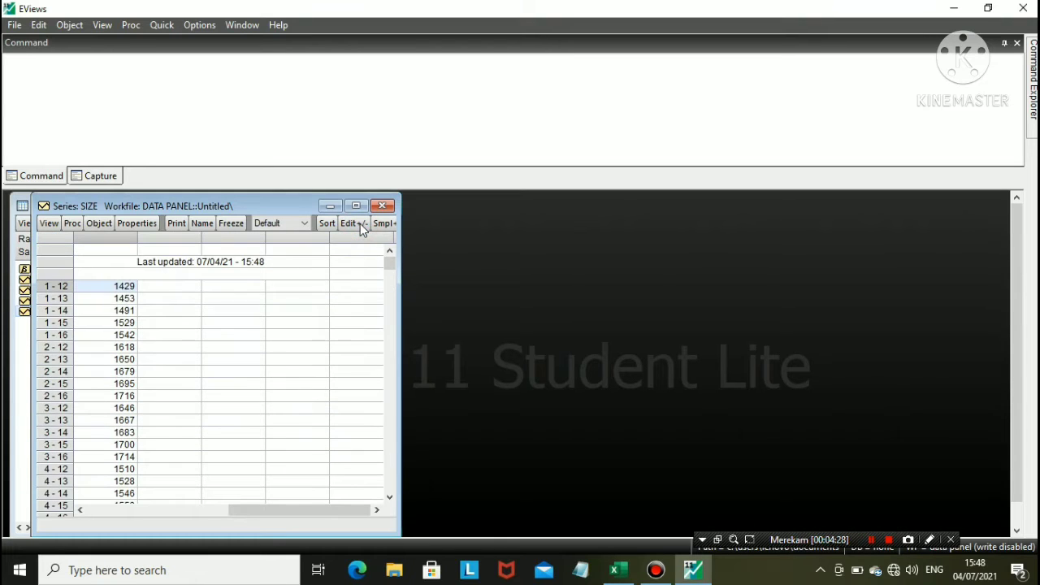
{"action": "left_click", "coordinate": [329, 205]}
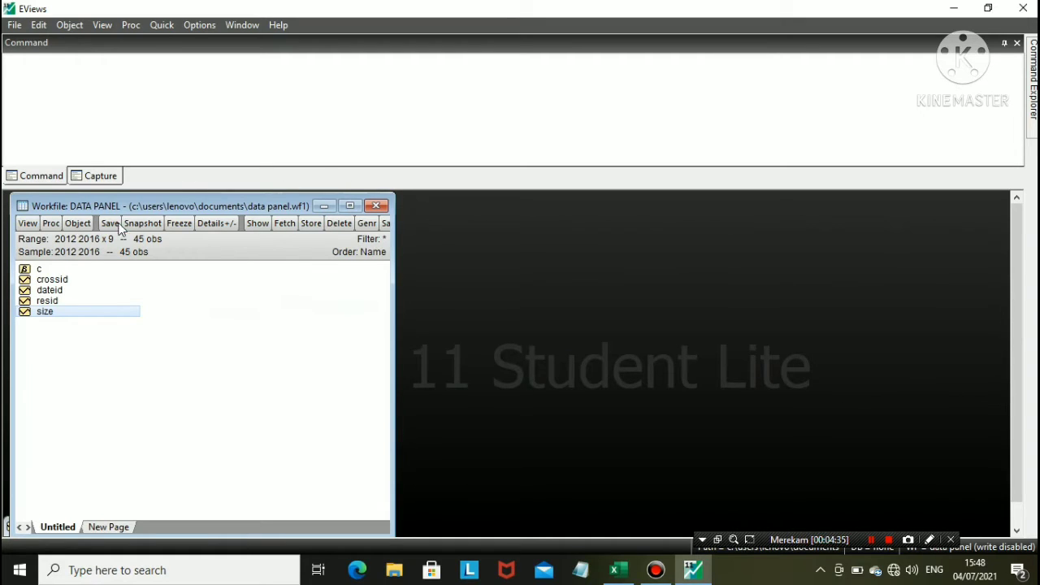
Create a new Series object named ROA in the Data panel workfile and open its observation table
{"action": "left_click", "coordinate": [78, 224]}
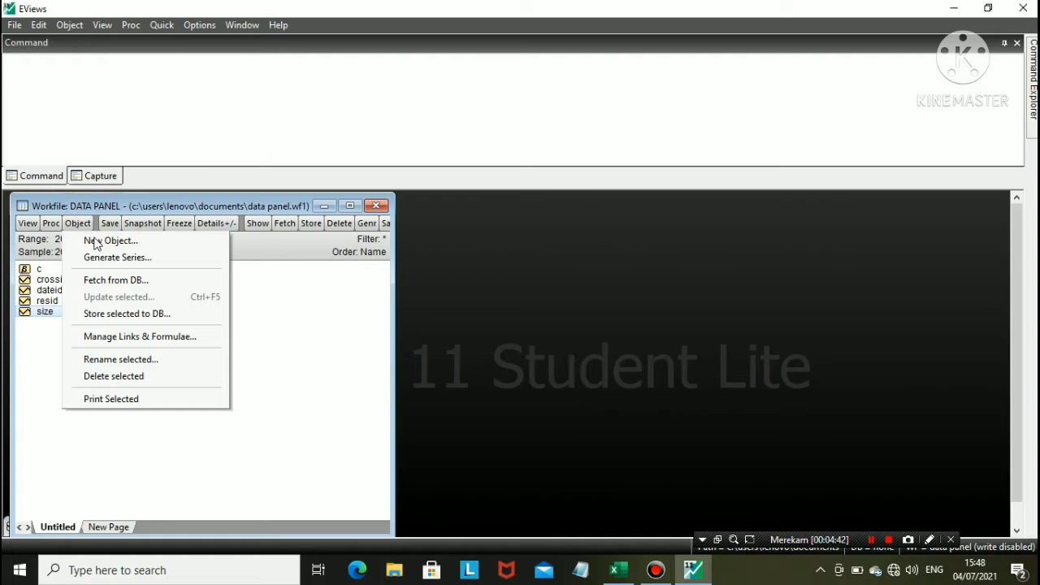
{"action": "left_click", "coordinate": [93, 240]}
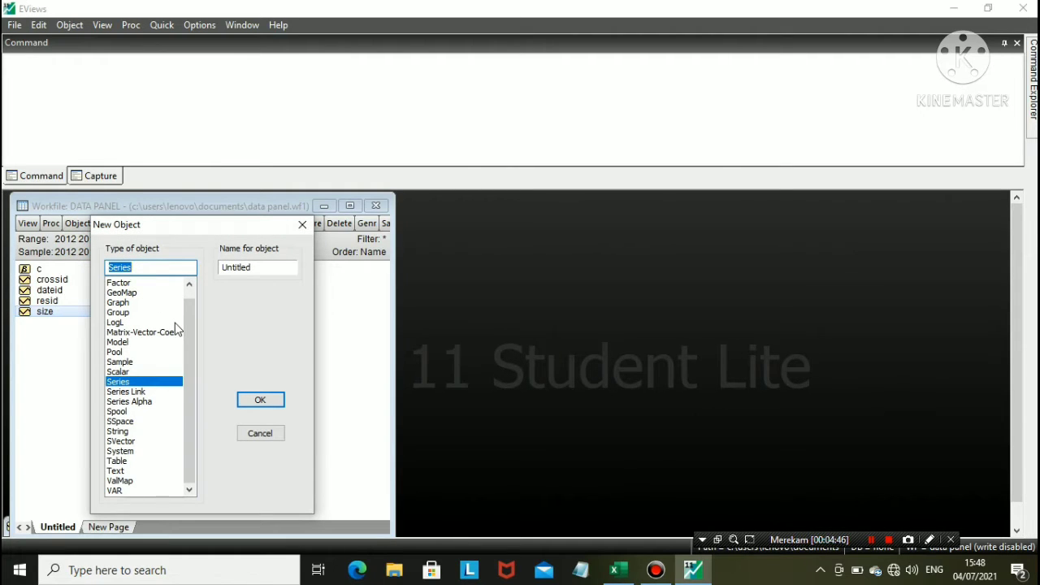
{"action": "left_click", "coordinate": [256, 268]}
{"action": "left_click", "coordinate": [260, 398]}
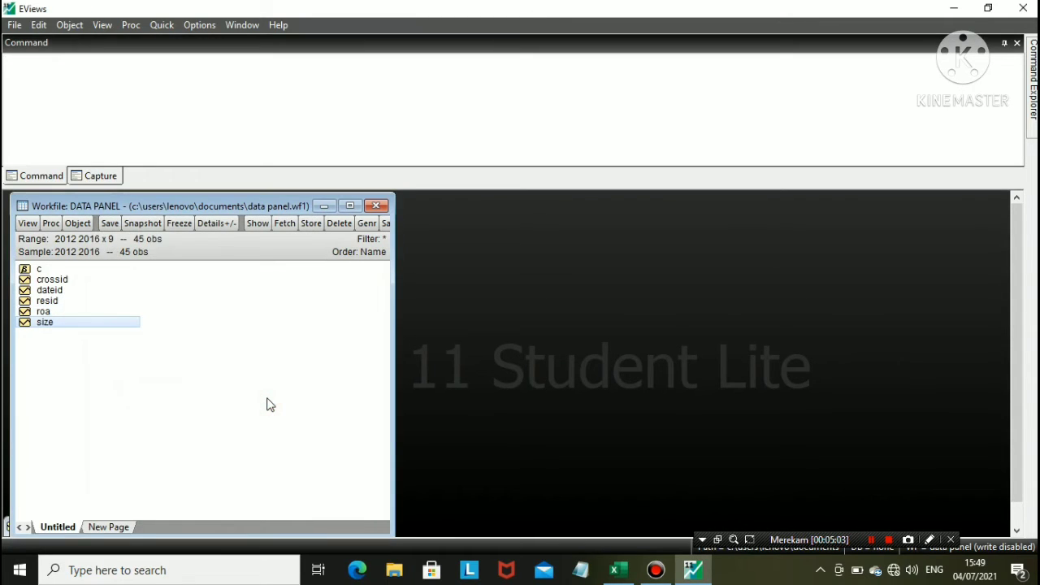
{"action": "double_click", "coordinate": [49, 312]}
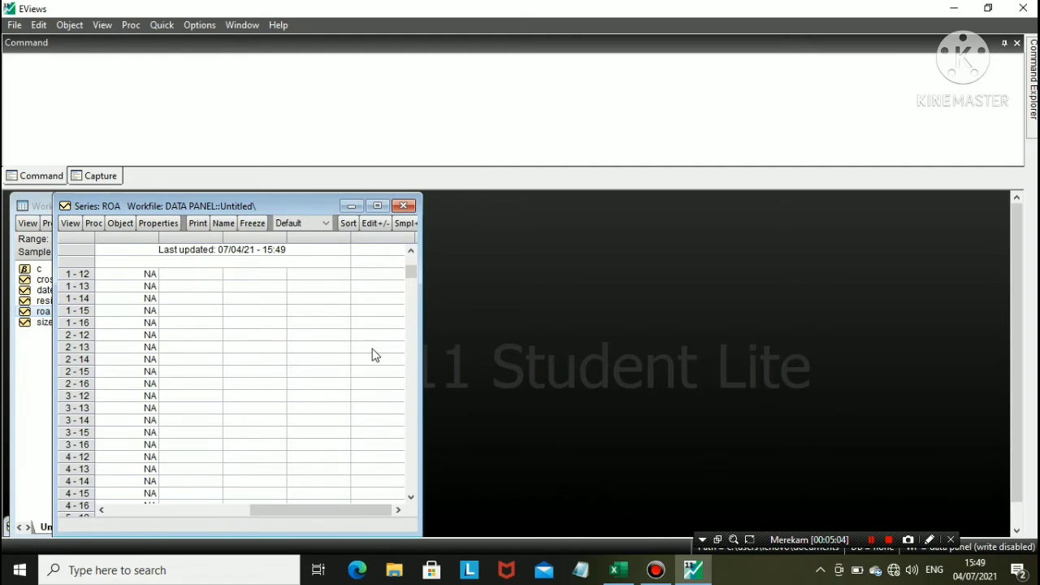
Switch to Excel and copy the selected column D values, starting at D4, on the ROA sheet
{"action": "left_click", "coordinate": [617, 570]}
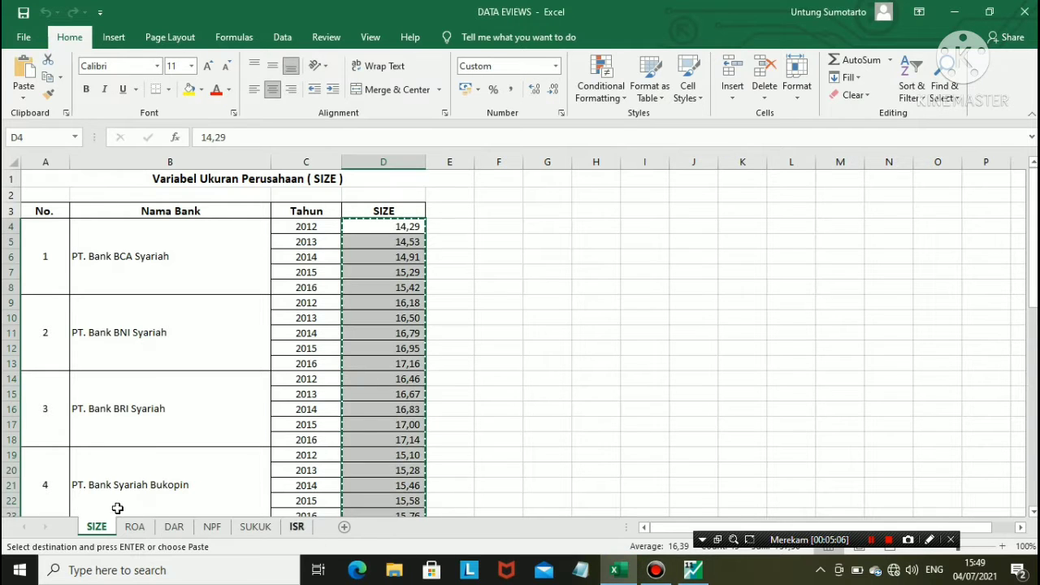
{"action": "left_click", "coordinate": [137, 528]}
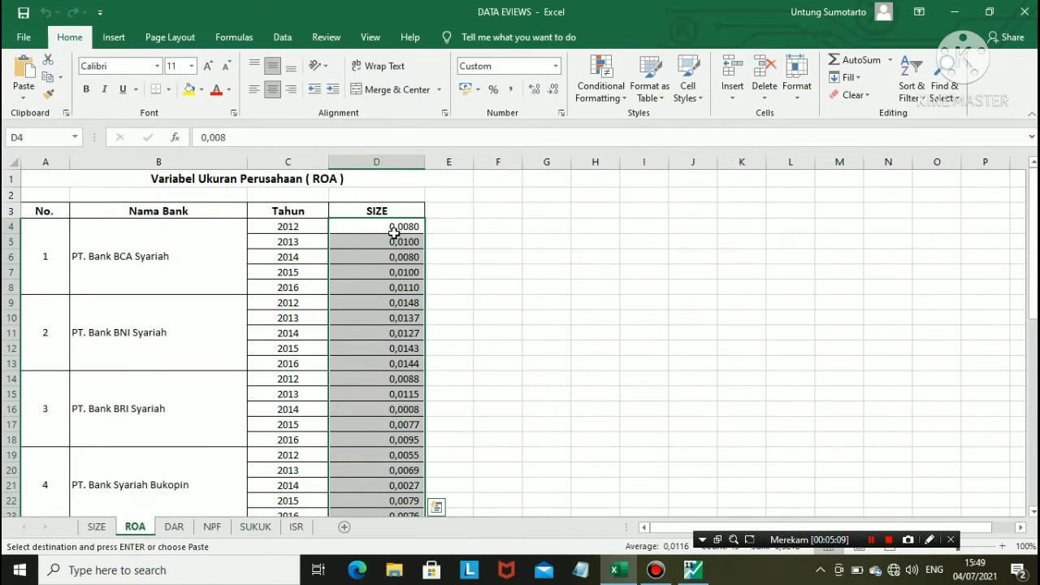
{"action": "scroll", "coordinate": [409, 359], "scroll_direction": "down", "scroll_amount": 10}
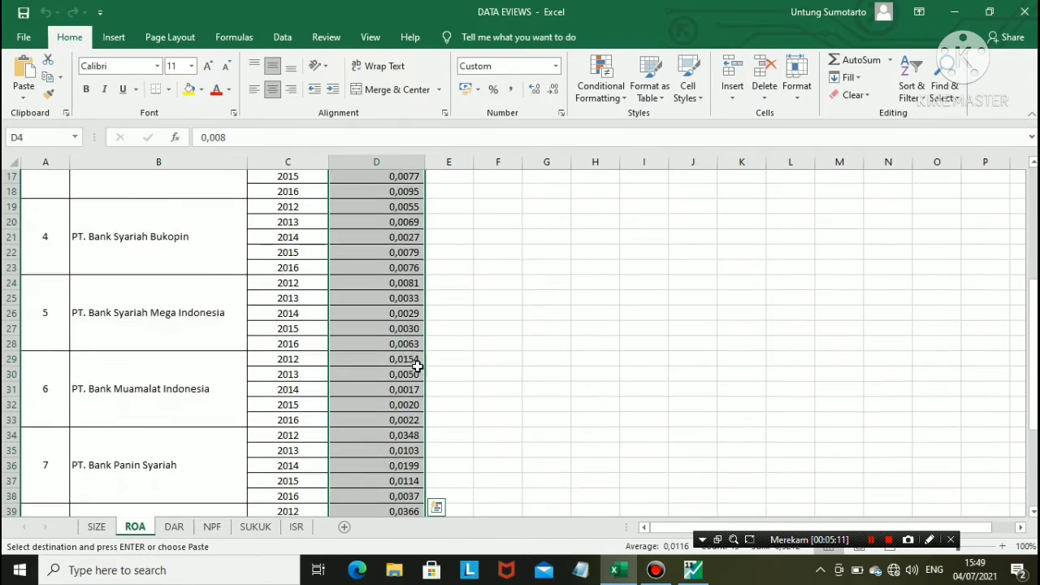
{"action": "scroll", "coordinate": [417, 372], "scroll_direction": "up", "scroll_amount": 10}
{"action": "right_click", "coordinate": [390, 231]}
{"action": "left_click", "coordinate": [439, 244]}
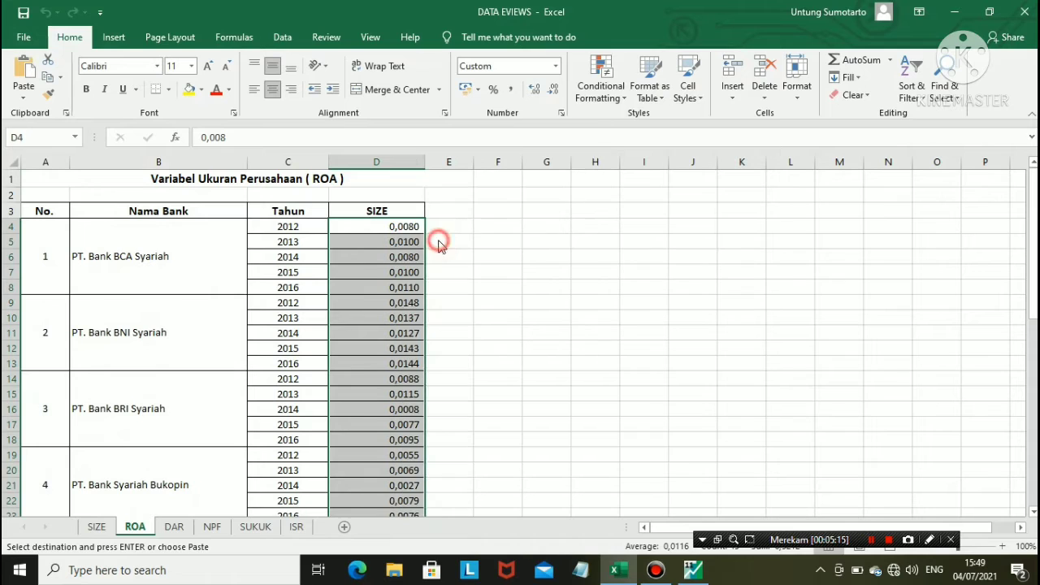
Switch to EViews and paste the copied values into the roa series from observation 1 - 12, allowing edit mode
{"action": "left_click", "coordinate": [693, 569]}
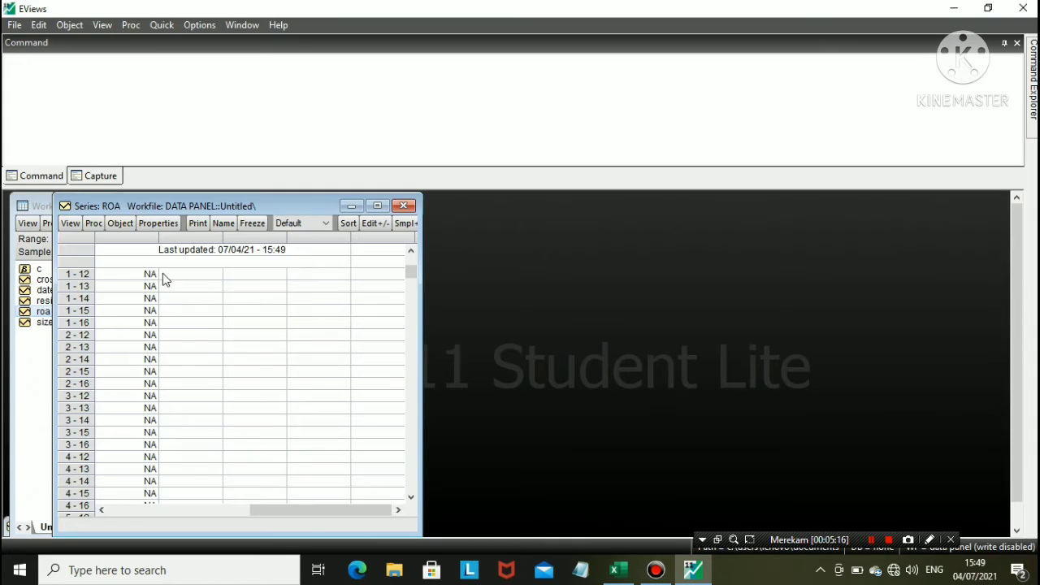
{"action": "left_click", "coordinate": [133, 273]}
{"action": "right_click", "coordinate": [134, 274]}
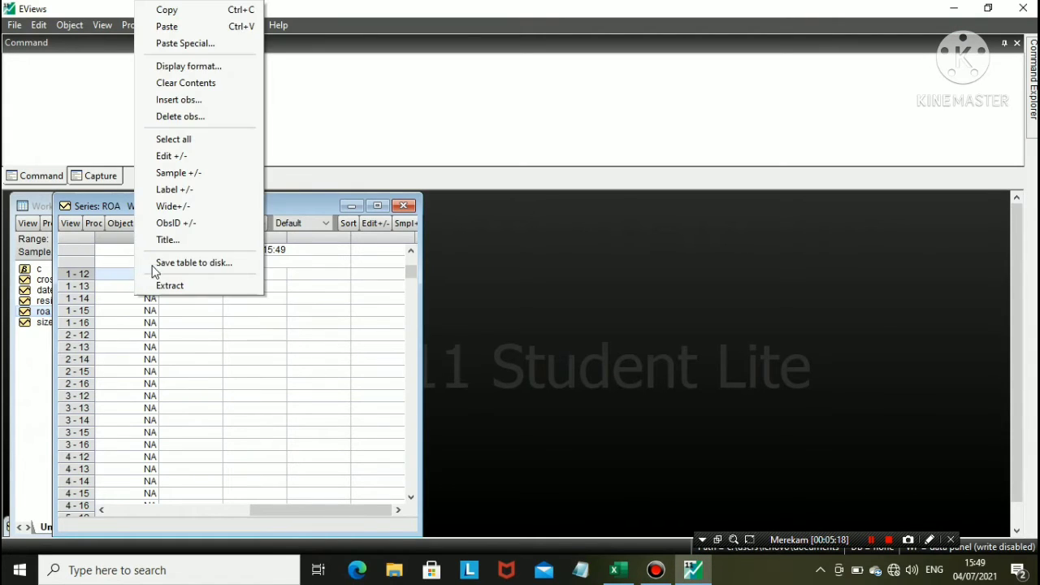
{"action": "left_click", "coordinate": [176, 33]}
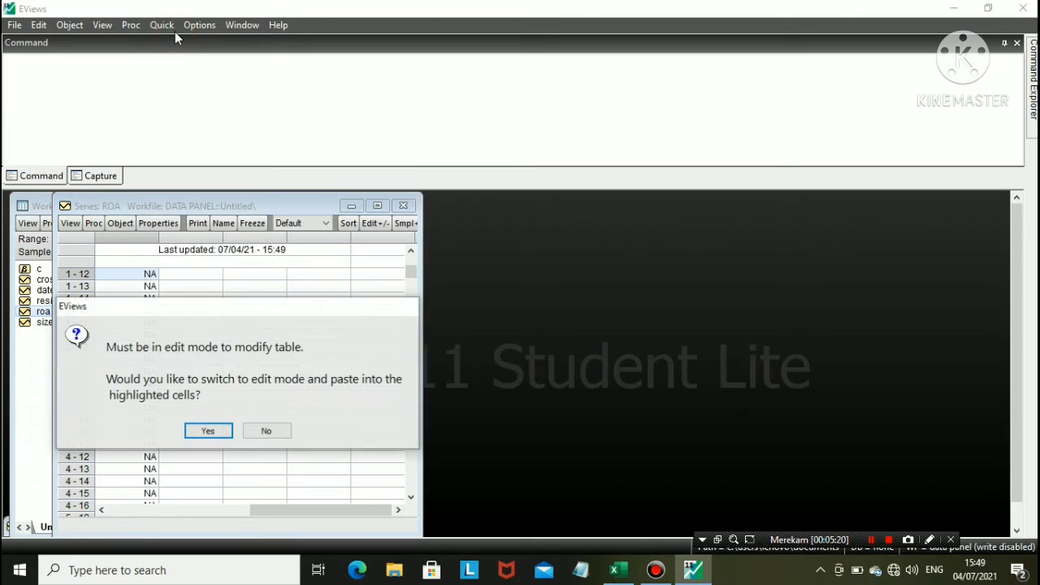
{"action": "left_click", "coordinate": [209, 431]}
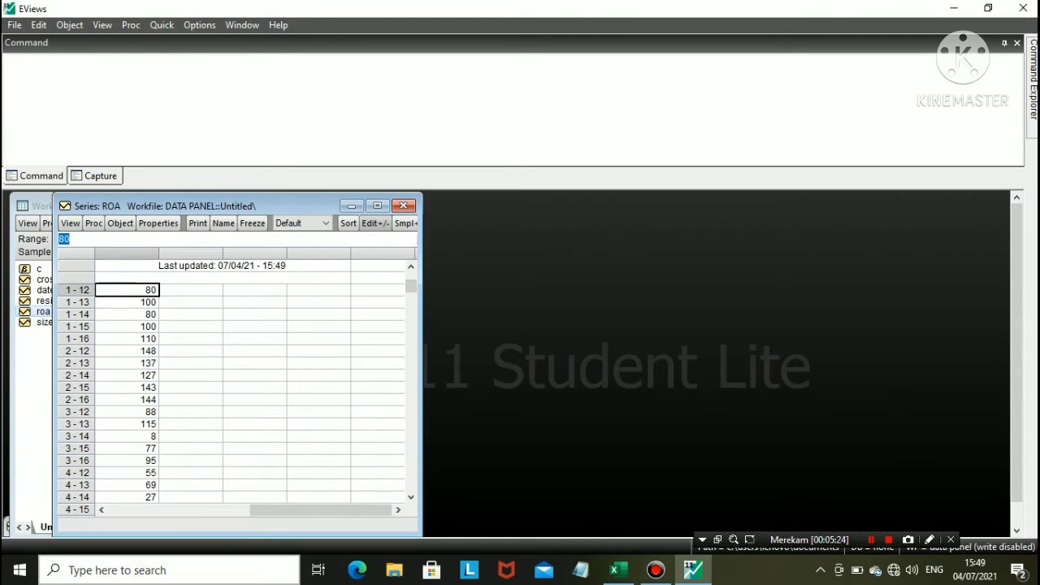
Check the pasted values against the ROA sheet in Excel, and minimize the roa series window back in EViews
{"action": "left_click", "coordinate": [621, 571]}
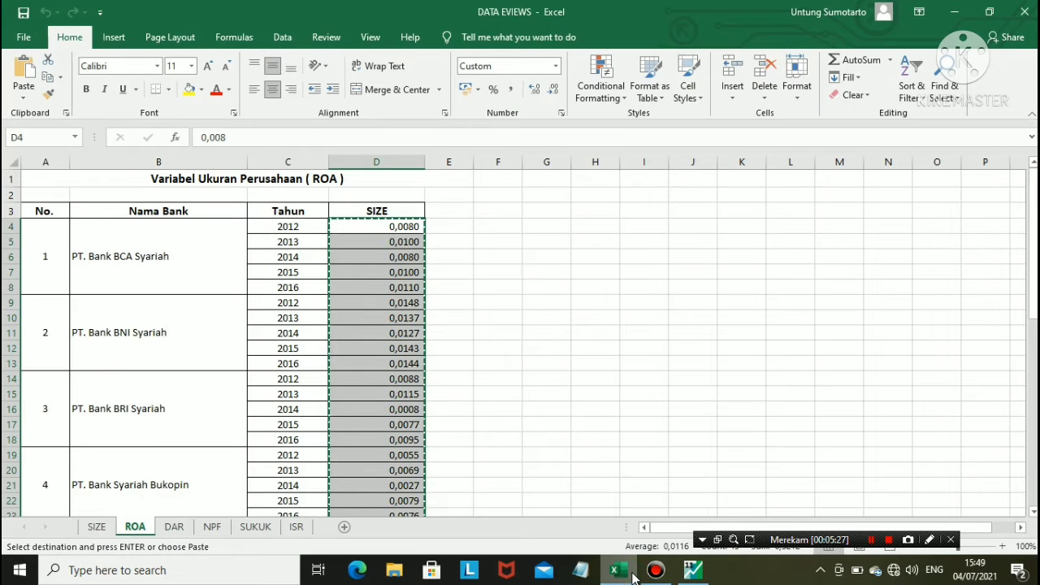
{"action": "left_click", "coordinate": [694, 574]}
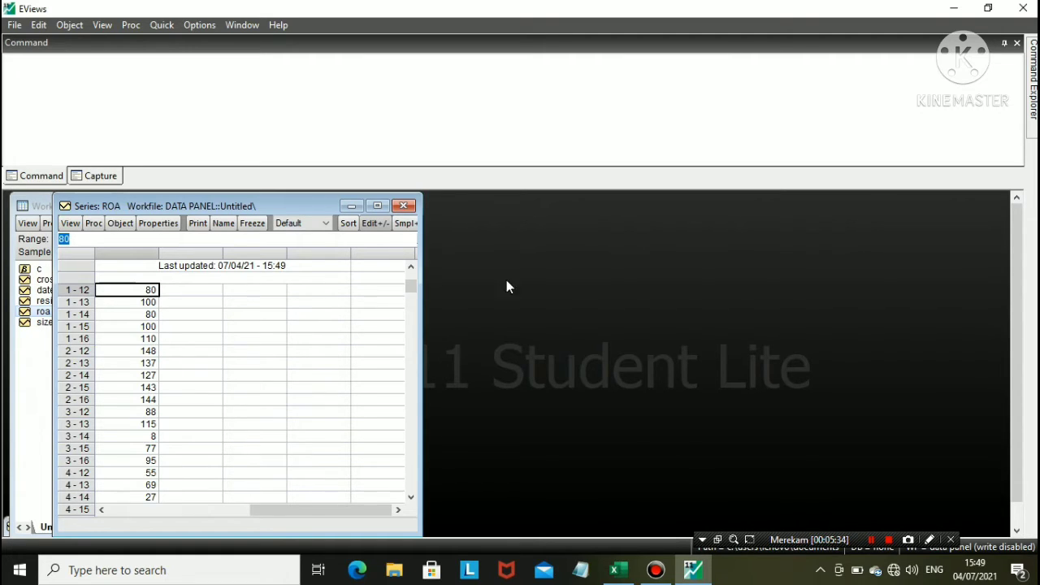
{"action": "left_click", "coordinate": [352, 206]}
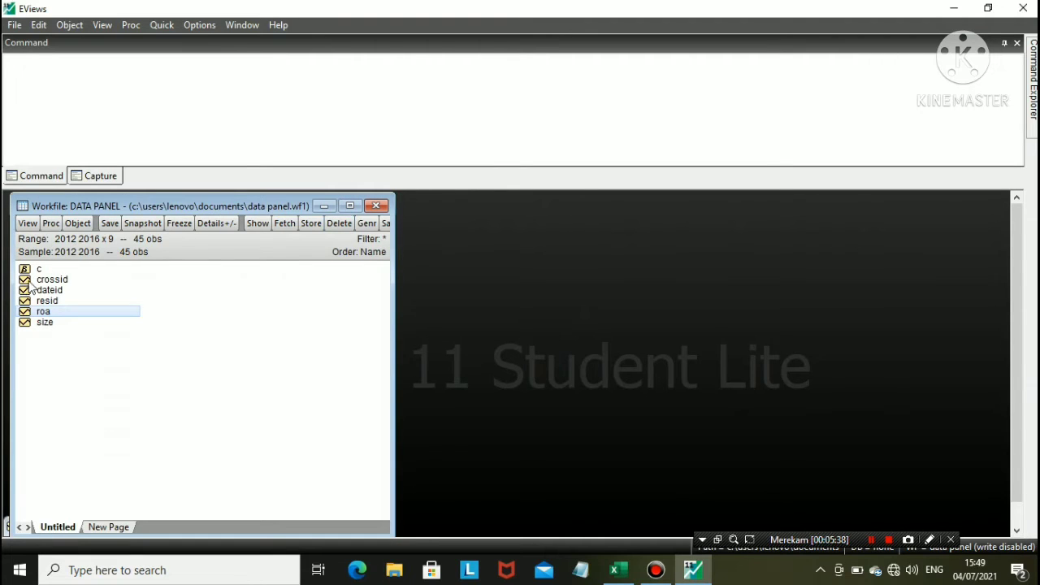
Create a new Series object named DAR in the workfile and open its observation table
{"action": "left_click", "coordinate": [80, 224]}
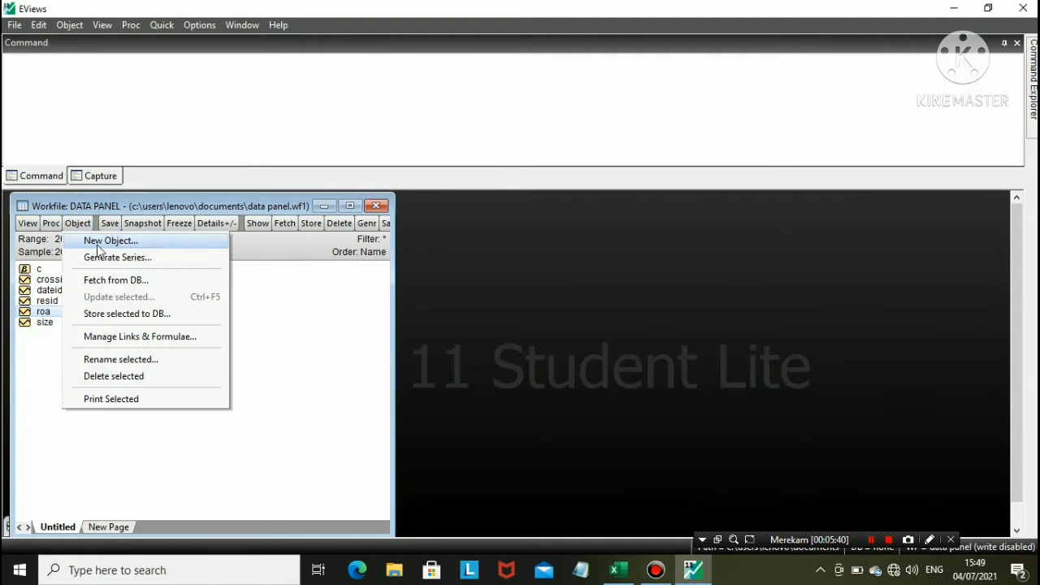
{"action": "left_click", "coordinate": [95, 241]}
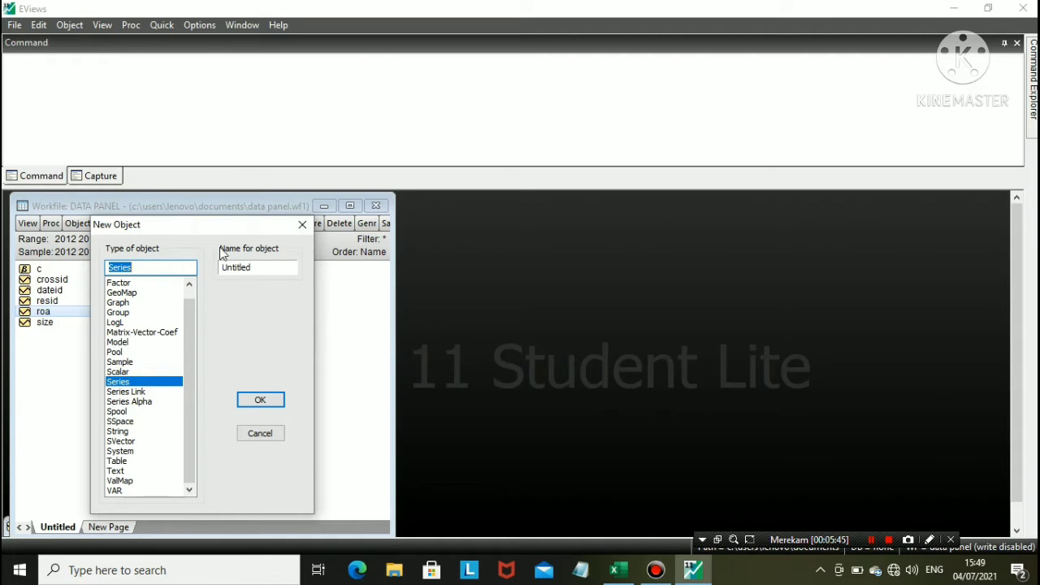
{"action": "left_click", "coordinate": [288, 271]}
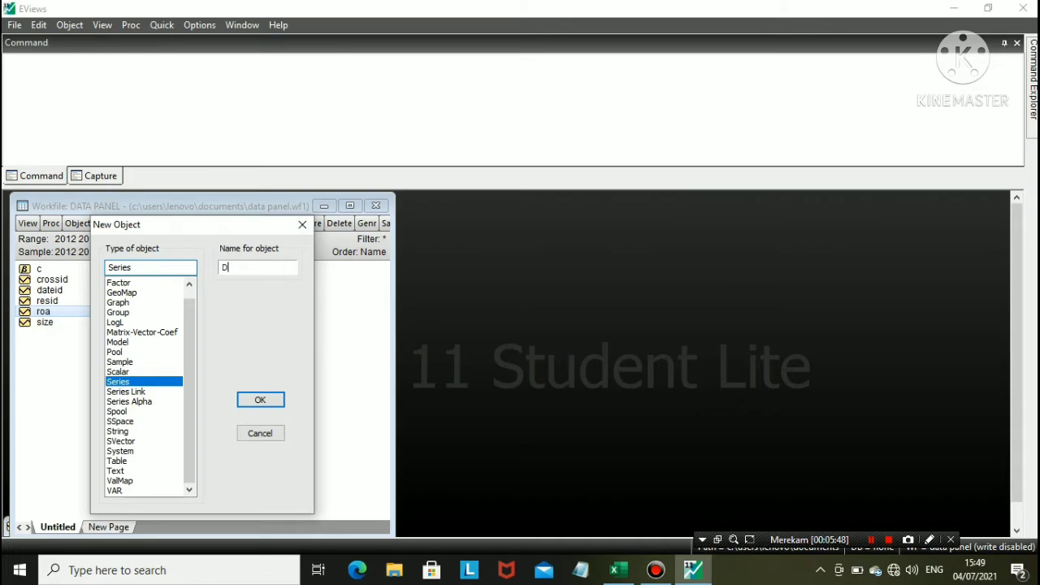
{"action": "left_click", "coordinate": [269, 399]}
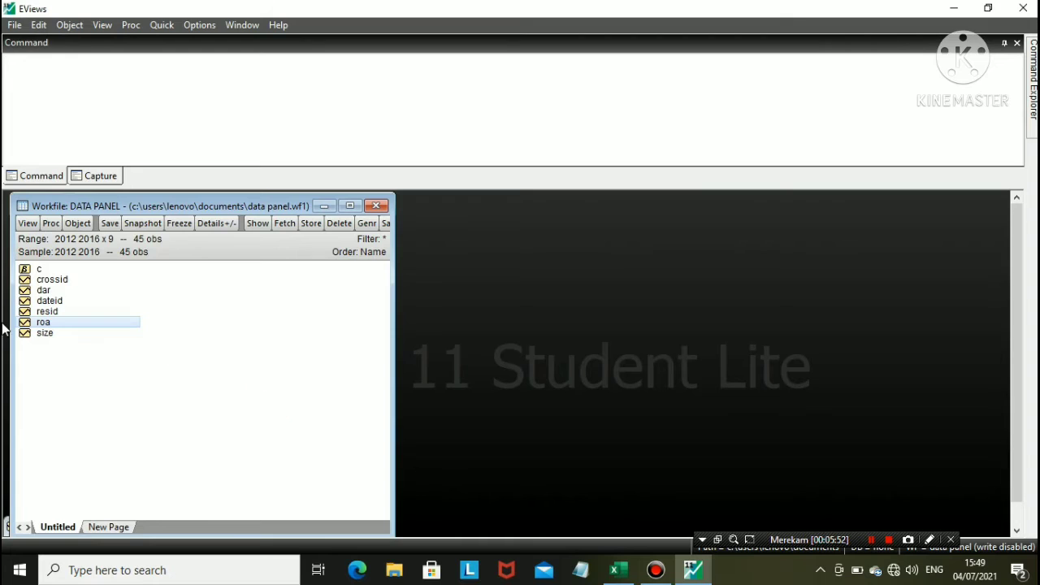
{"action": "left_click", "coordinate": [44, 292]}
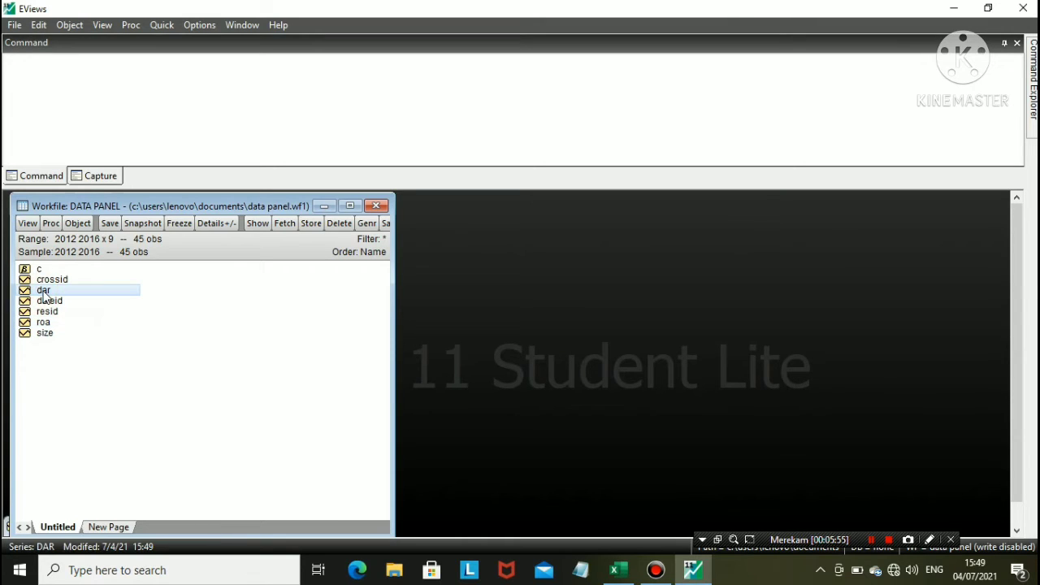
{"action": "double_click", "coordinate": [44, 293]}
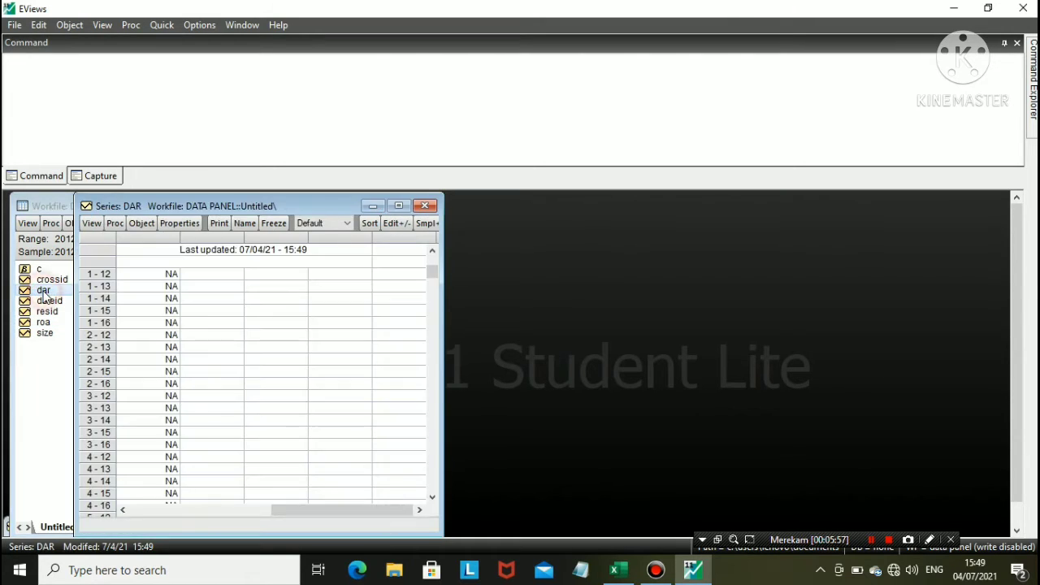
Switch to Excel and copy the values in D4:D48 of the DAR sheet
{"action": "left_click", "coordinate": [623, 570]}
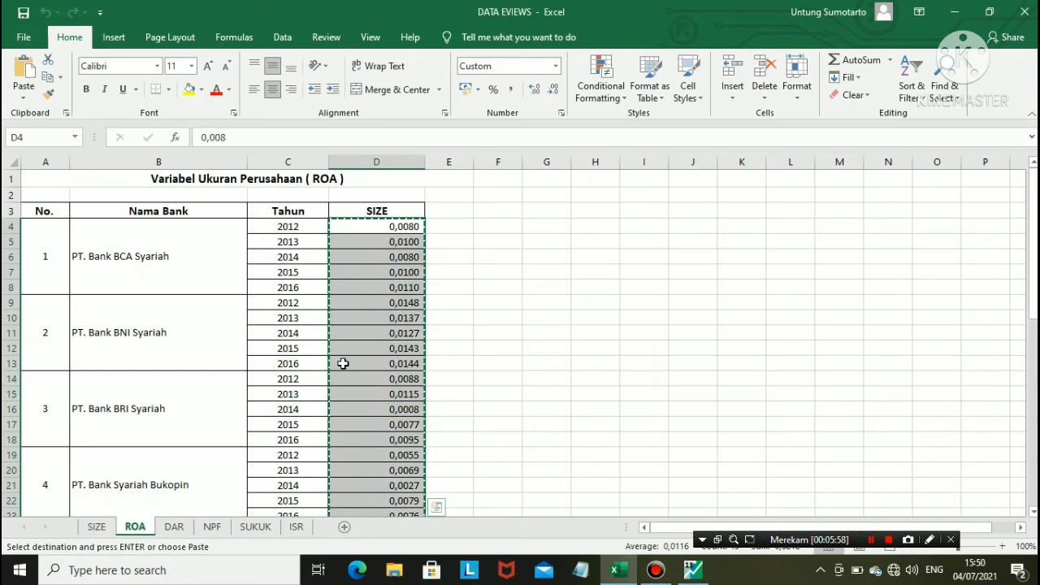
{"action": "left_click", "coordinate": [175, 527]}
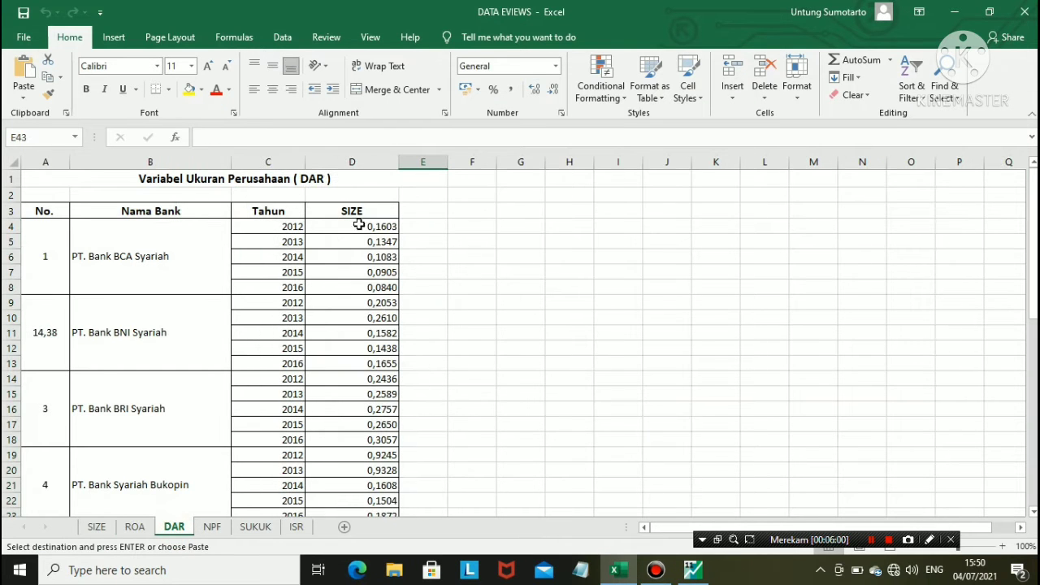
{"action": "left_click_drag", "start_coordinate": [361, 230], "coordinate": [376, 482]}
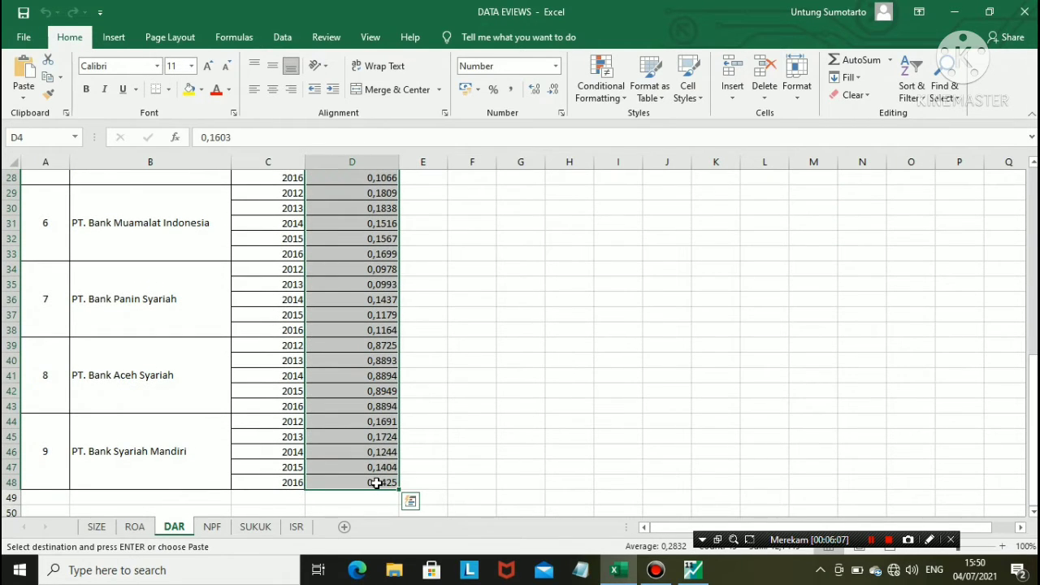
{"action": "scroll", "coordinate": [383, 342], "scroll_direction": "up", "scroll_amount": 6}
{"action": "scroll", "coordinate": [382, 298], "scroll_direction": "up", "scroll_amount": 3}
{"action": "right_click", "coordinate": [372, 227]}
{"action": "left_click", "coordinate": [403, 237]}
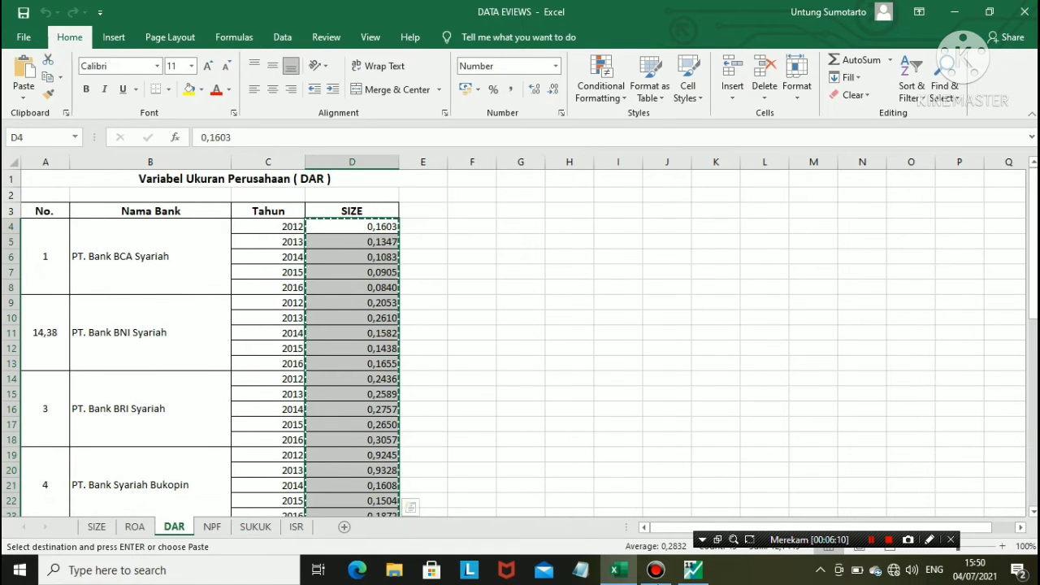
Switch to EViews, turn on edit mode for the dar series and paste the copied values from observation 1 - 12
{"action": "left_click", "coordinate": [692, 573]}
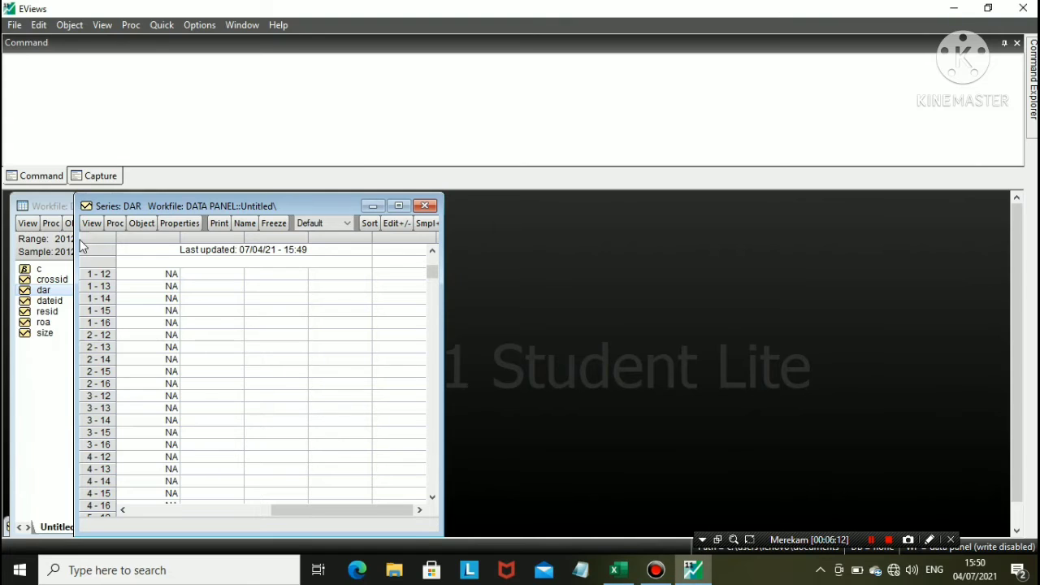
{"action": "left_click", "coordinate": [167, 274]}
{"action": "right_click", "coordinate": [167, 274]}
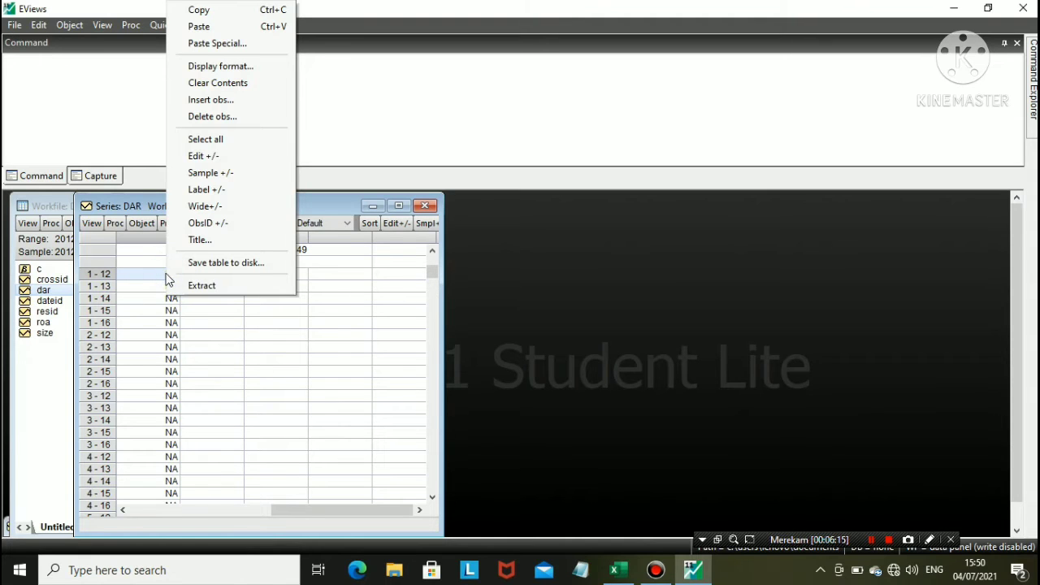
{"action": "left_click", "coordinate": [398, 228]}
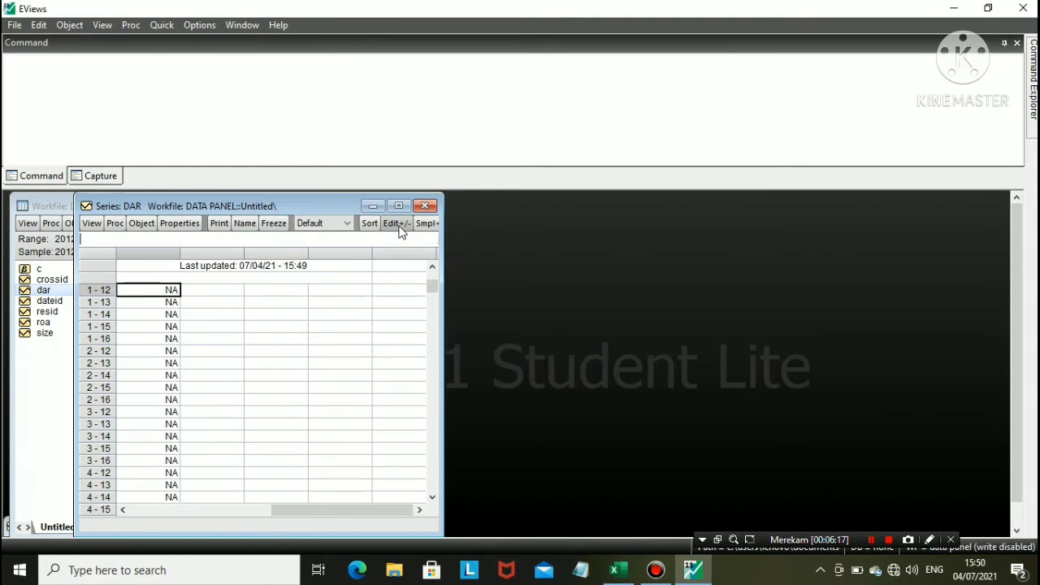
{"action": "right_click", "coordinate": [153, 290]}
{"action": "left_click", "coordinate": [187, 26]}
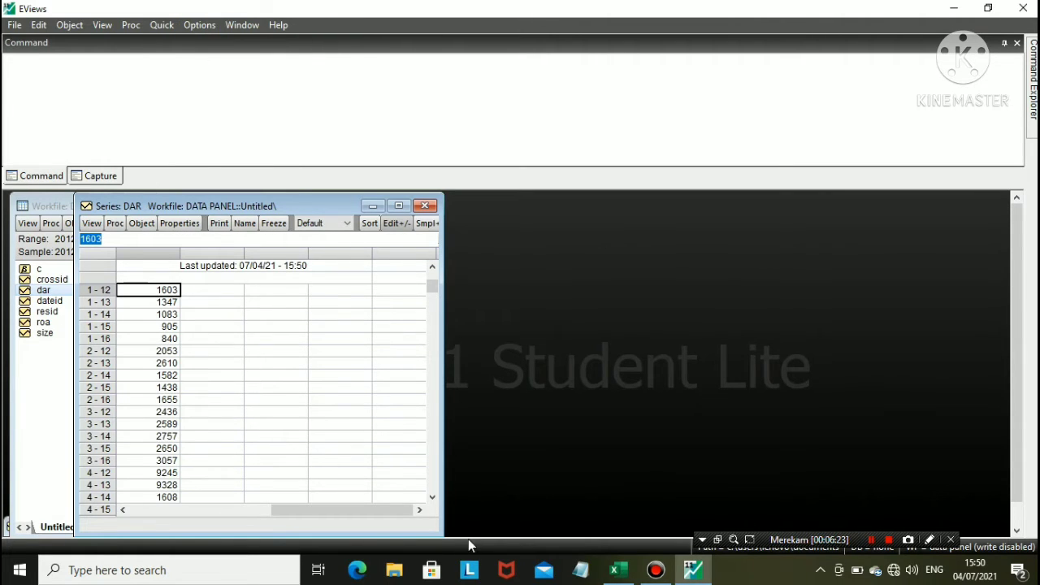
Check the pasted values against the DAR sheet in Excel, and minimize the dar series window back in EViews
{"action": "left_click", "coordinate": [617, 570]}
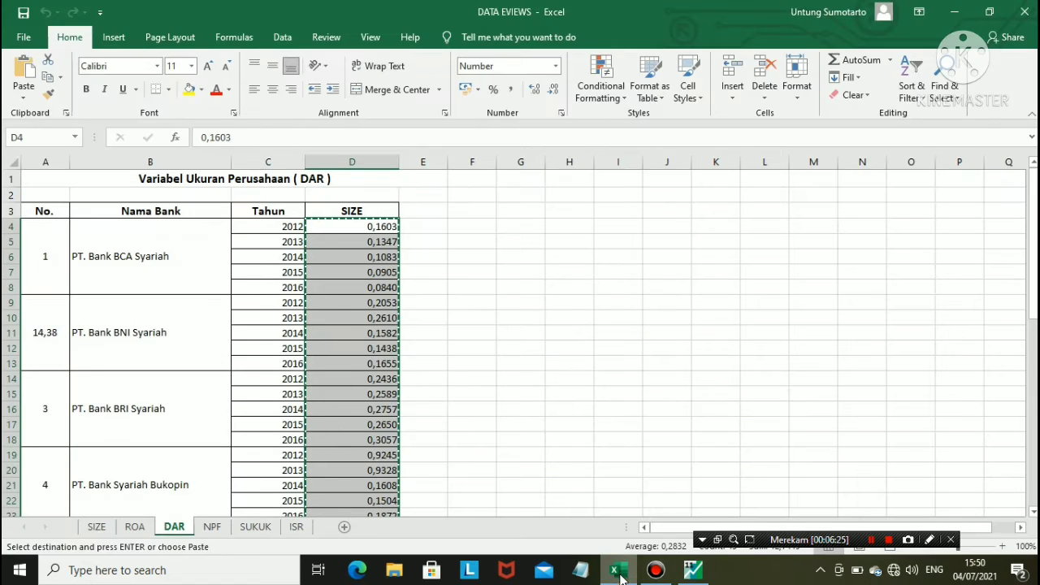
{"action": "left_click", "coordinate": [694, 570]}
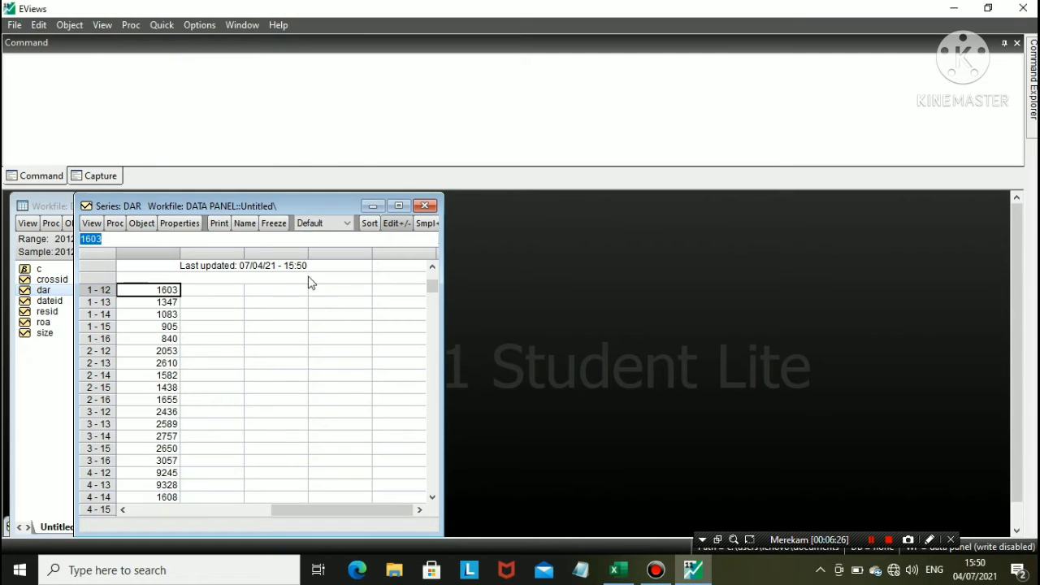
{"action": "left_click", "coordinate": [372, 207]}
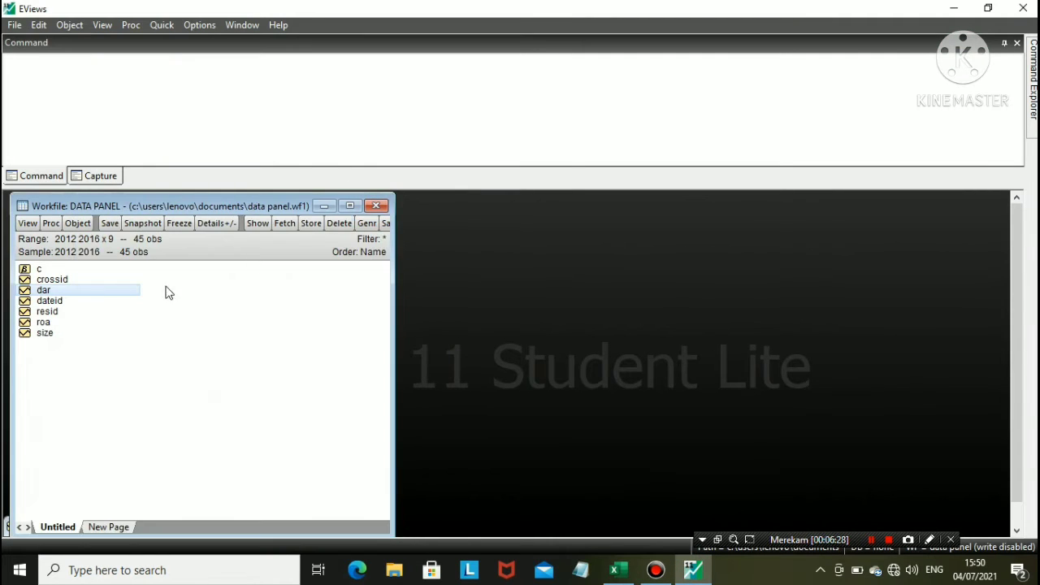
Create a new Series object named npf in the workfile and open its observation table
{"action": "left_click", "coordinate": [78, 223]}
{"action": "left_click", "coordinate": [98, 241]}
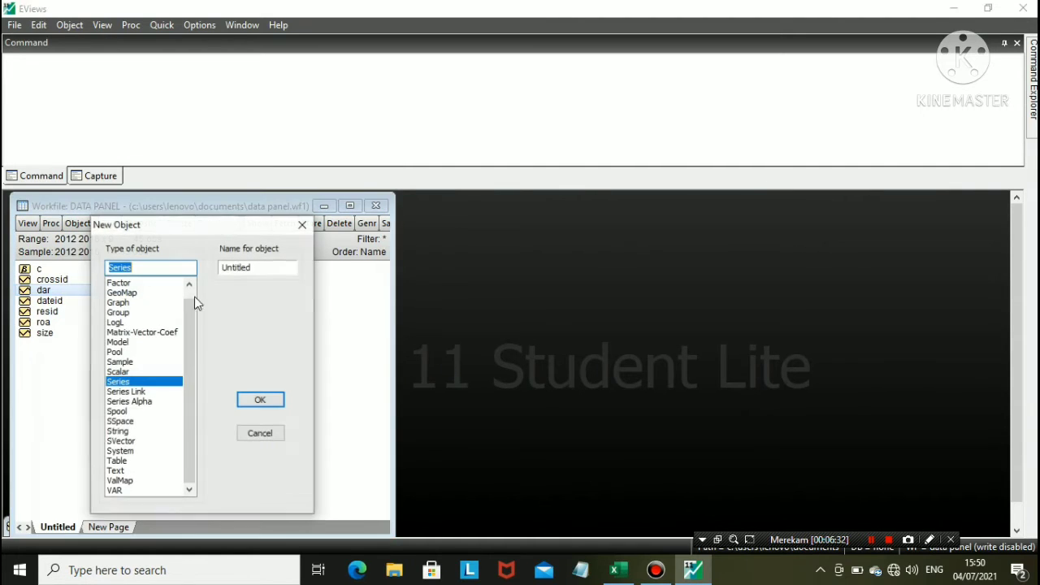
{"action": "left_click", "coordinate": [271, 275]}
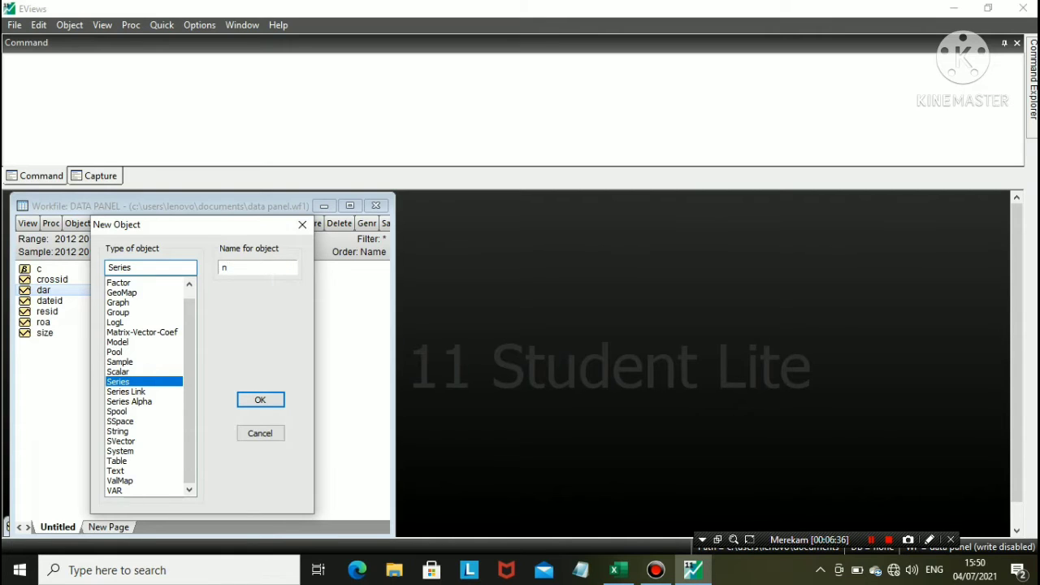
{"action": "left_click", "coordinate": [260, 399]}
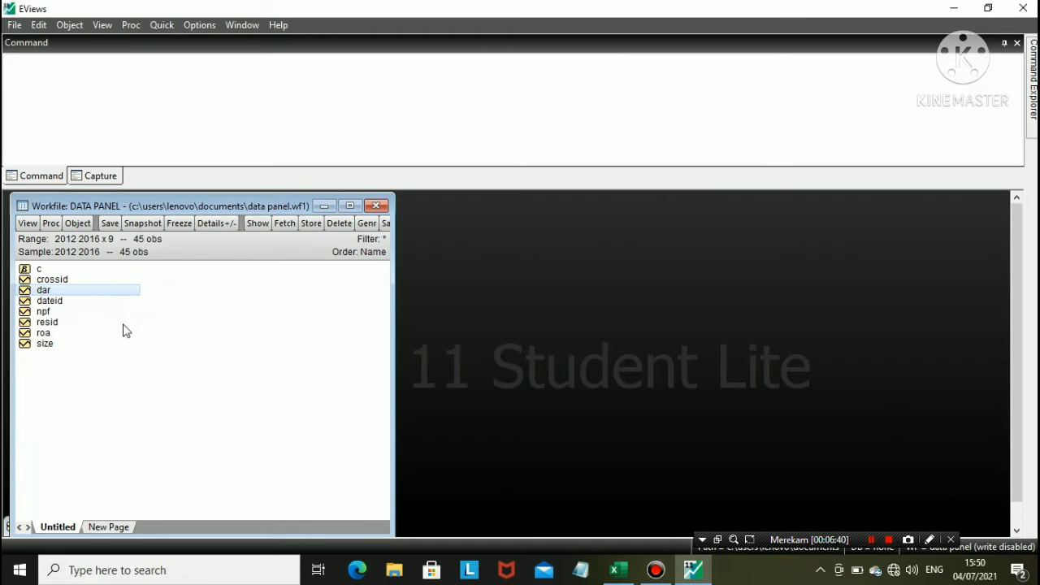
{"action": "double_click", "coordinate": [43, 311]}
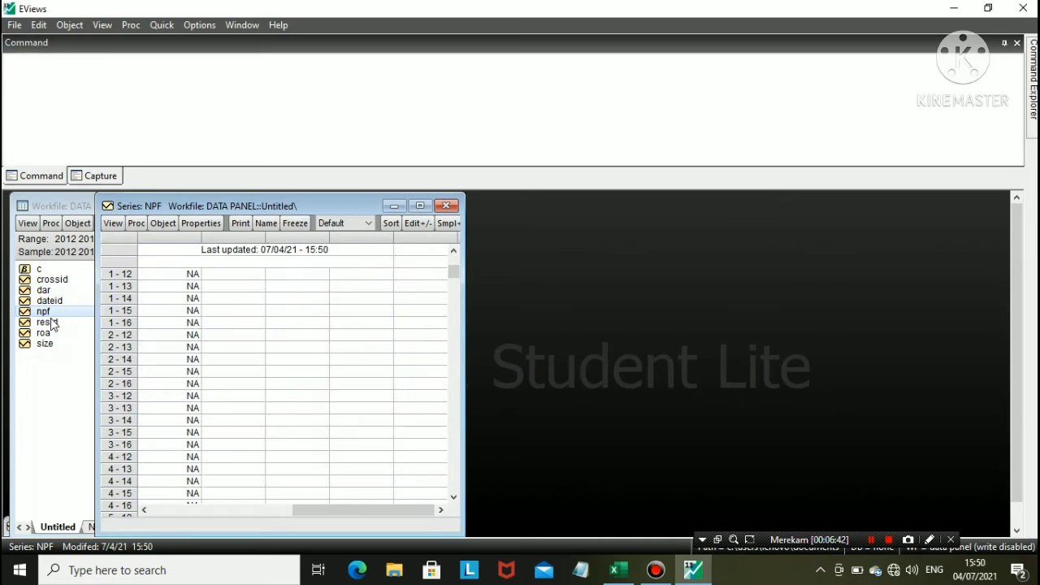
Switch to Excel and copy the bank values in column D of the NPF sheet, starting at D4
{"action": "left_click", "coordinate": [619, 569]}
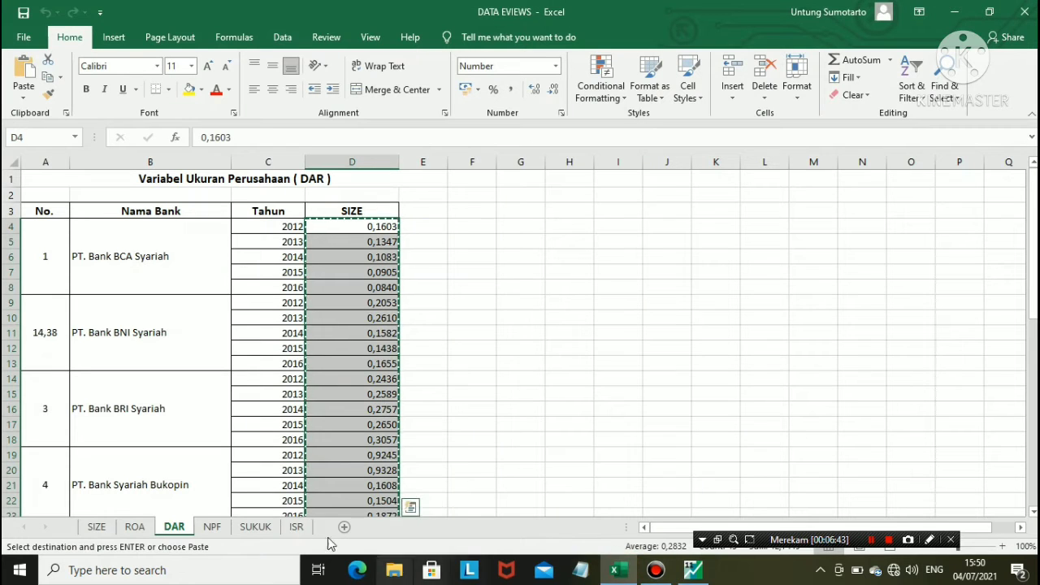
{"action": "left_click", "coordinate": [211, 526]}
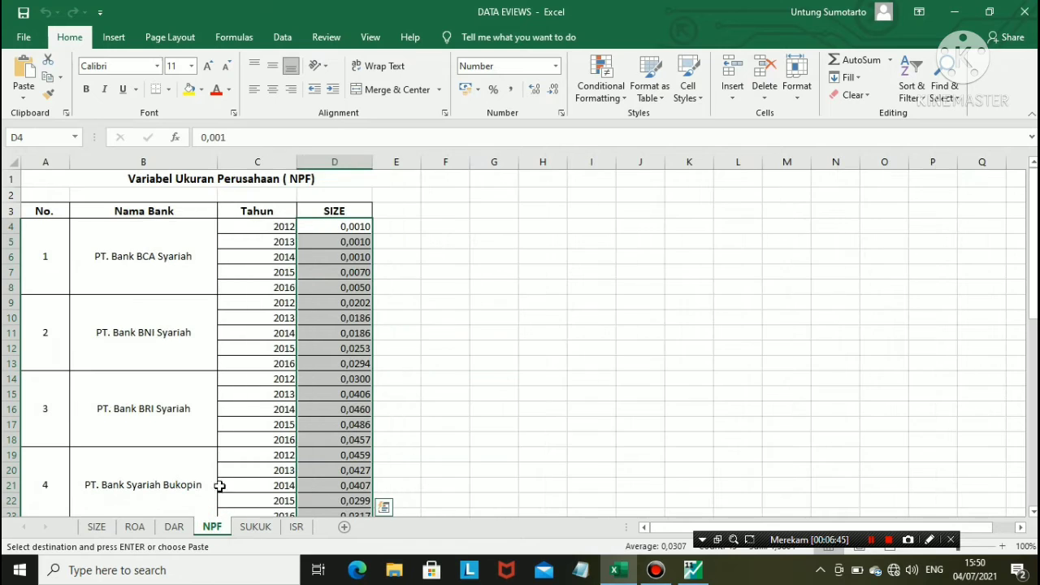
{"action": "right_click", "coordinate": [353, 226]}
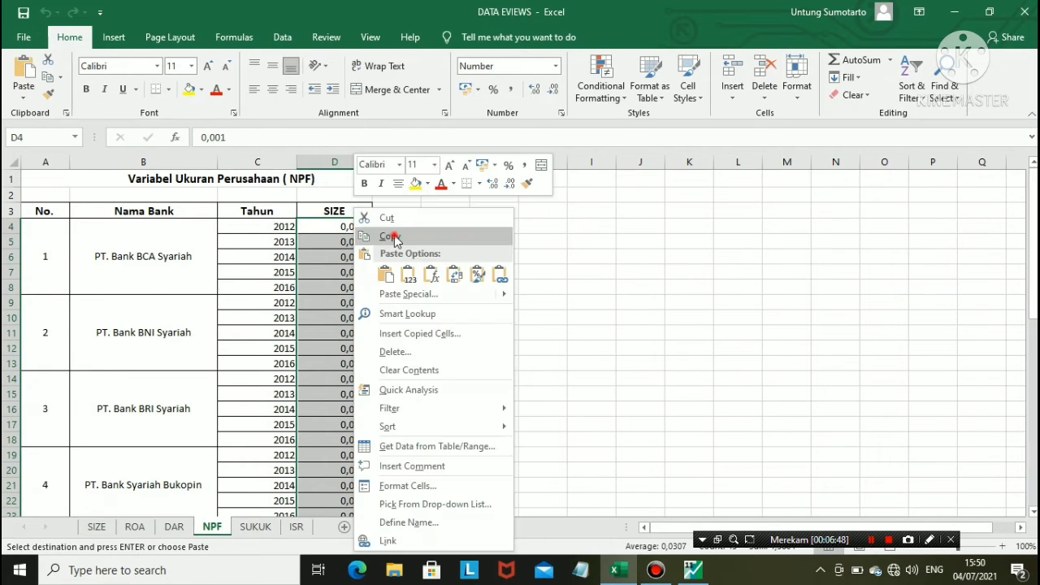
{"action": "left_click", "coordinate": [393, 235]}
Switch to EViews, paste the copied values into the npf series from observation 1 - 12 in edit mode, and minimize its window
{"action": "left_click", "coordinate": [693, 569]}
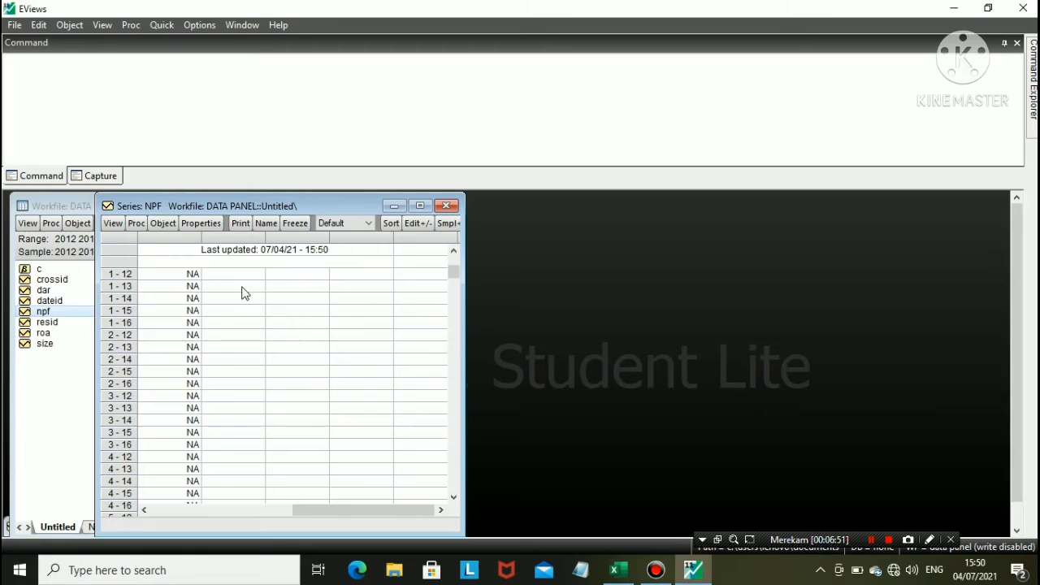
{"action": "left_click", "coordinate": [161, 272]}
{"action": "right_click", "coordinate": [166, 278]}
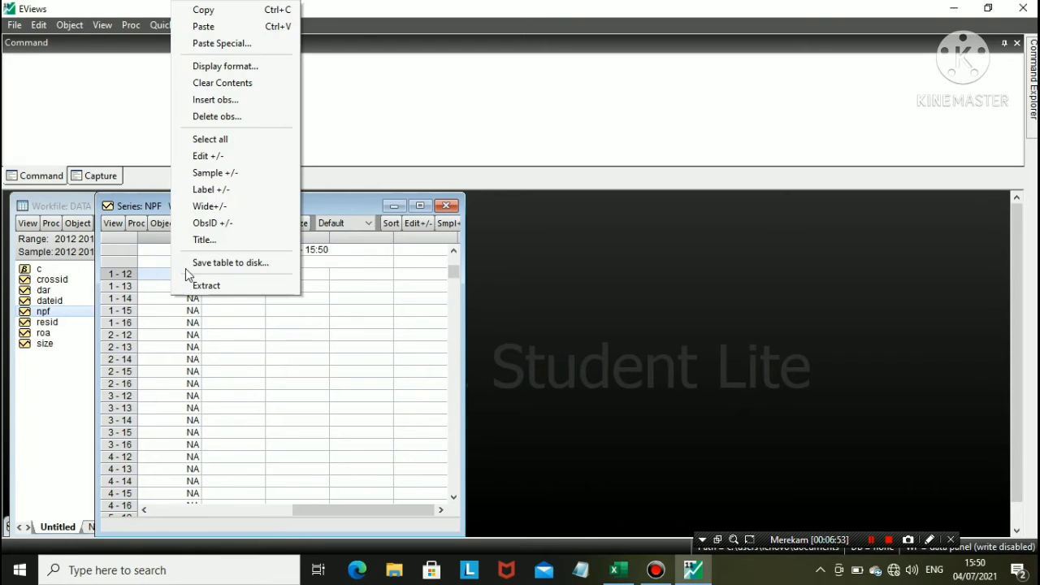
{"action": "left_click", "coordinate": [213, 28]}
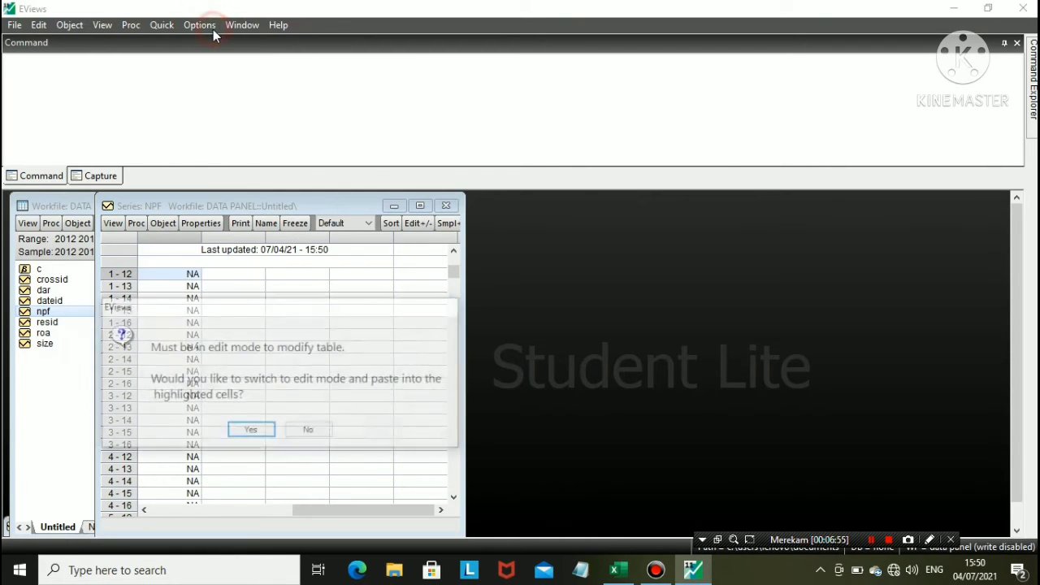
{"action": "left_click", "coordinate": [258, 431]}
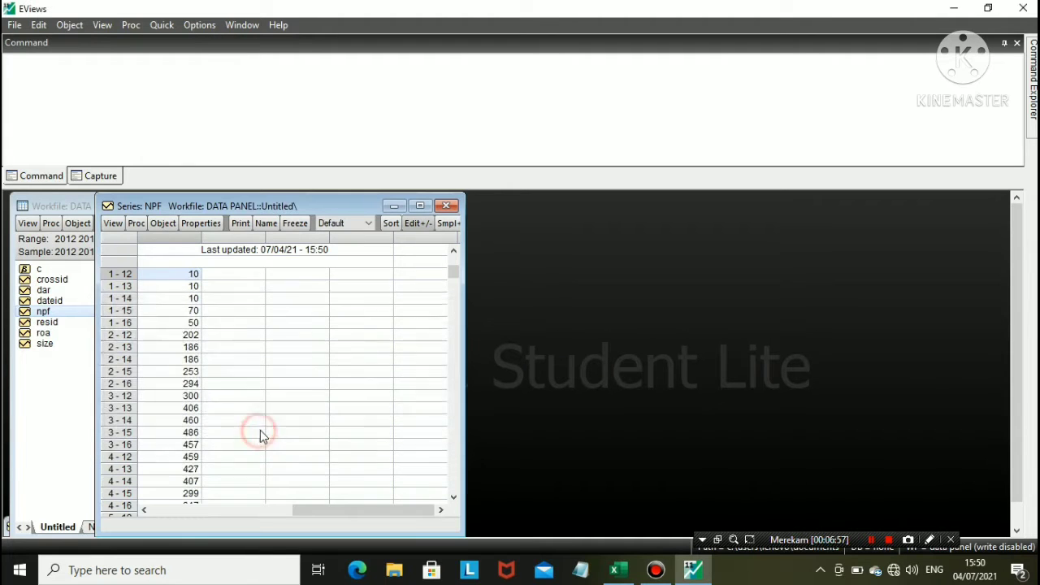
{"action": "left_click", "coordinate": [394, 206]}
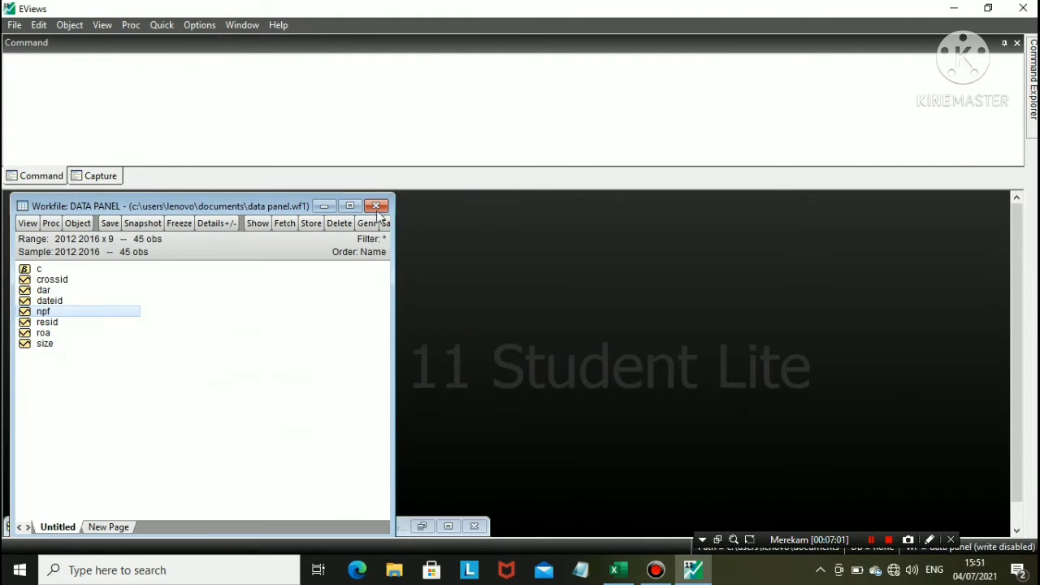
Create a new Series object named sukuk, open its observation table and select observation 1 - 12
{"action": "left_click", "coordinate": [81, 227]}
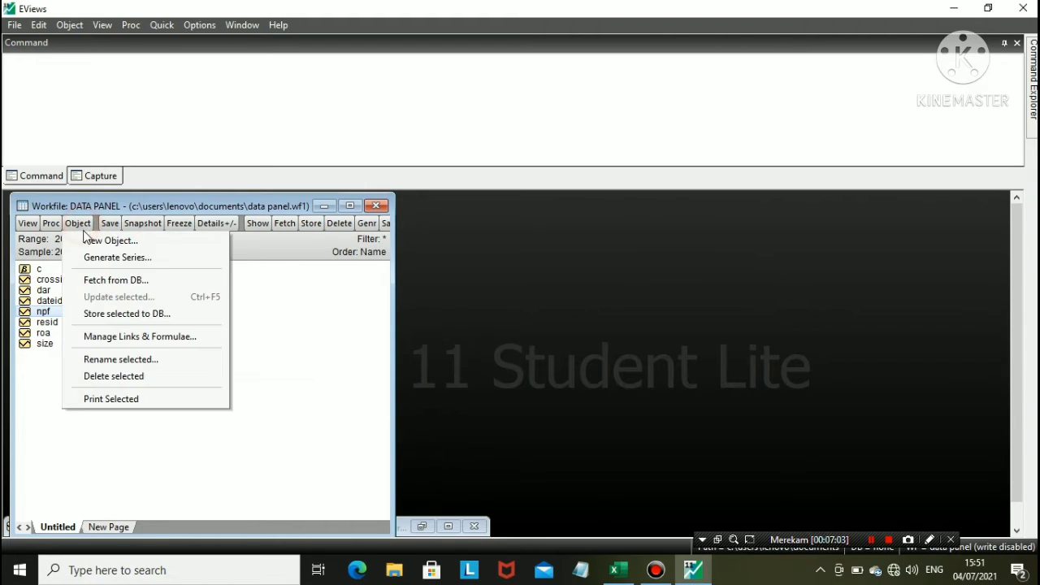
{"action": "left_click", "coordinate": [122, 253]}
{"action": "left_click", "coordinate": [262, 268]}
{"action": "key", "text": "BackSpace"}
{"action": "key", "text": "BackSpace"}
{"action": "key", "text": "BackSpace"}
{"action": "key", "text": "BackSpace"}
{"action": "key", "text": "BackSpace"}
{"action": "key", "text": "BackSpace"}
{"action": "key", "text": "BackSpace"}
{"action": "key", "text": "BackSpace"}
{"action": "type", "text": "sukuk"}
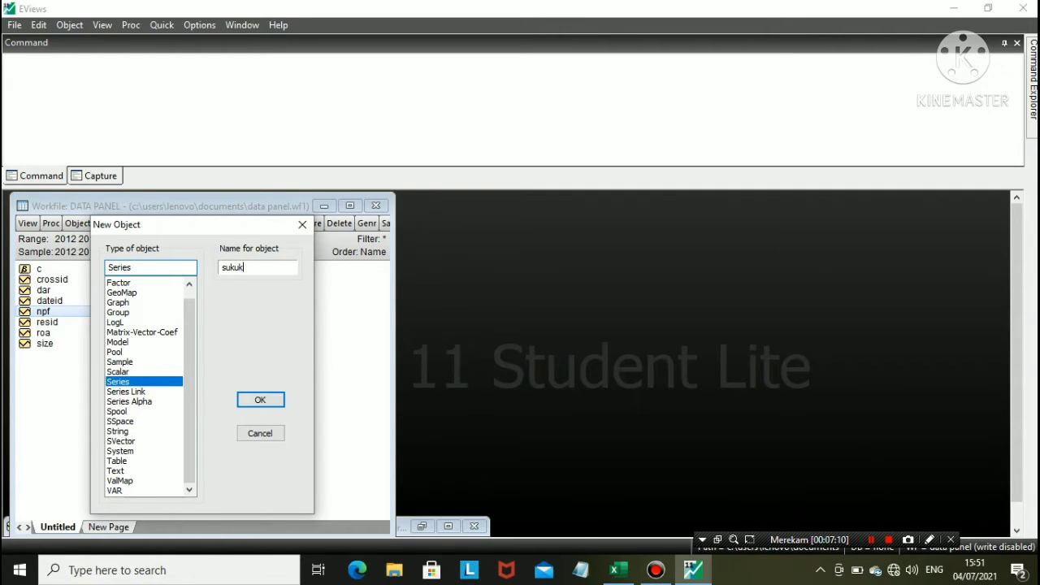
{"action": "left_click", "coordinate": [260, 401]}
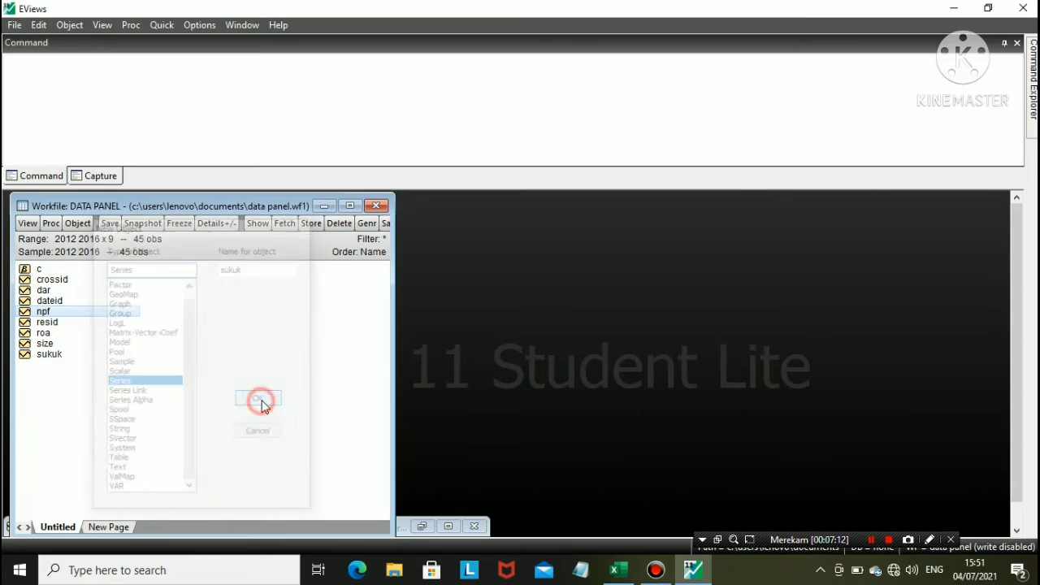
{"action": "double_click", "coordinate": [47, 354]}
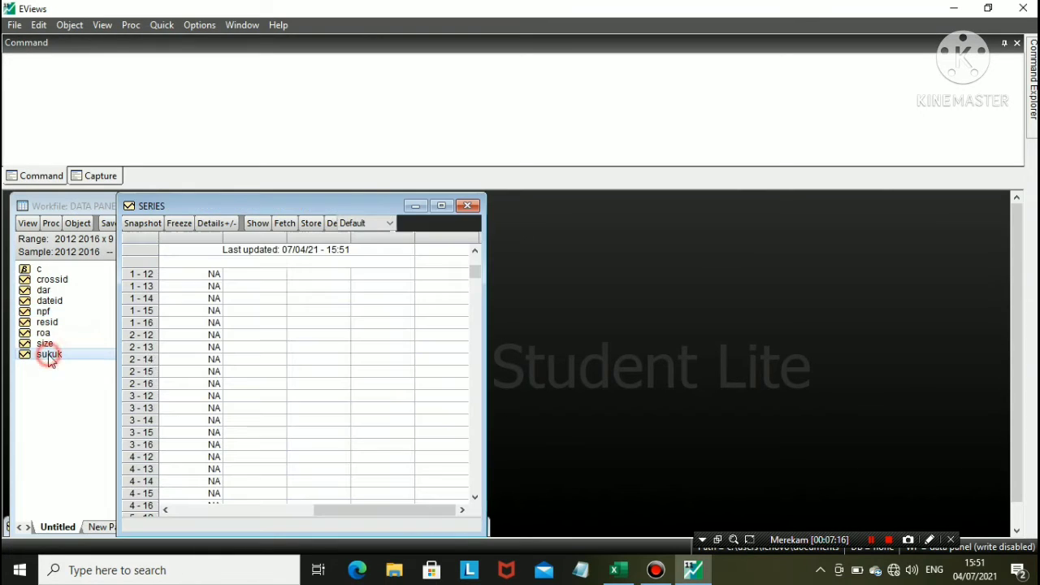
{"action": "left_click", "coordinate": [214, 274]}
Switch to Excel and copy the bank values in column D of the SUKUK sheet, starting at D4
{"action": "left_click", "coordinate": [613, 572]}
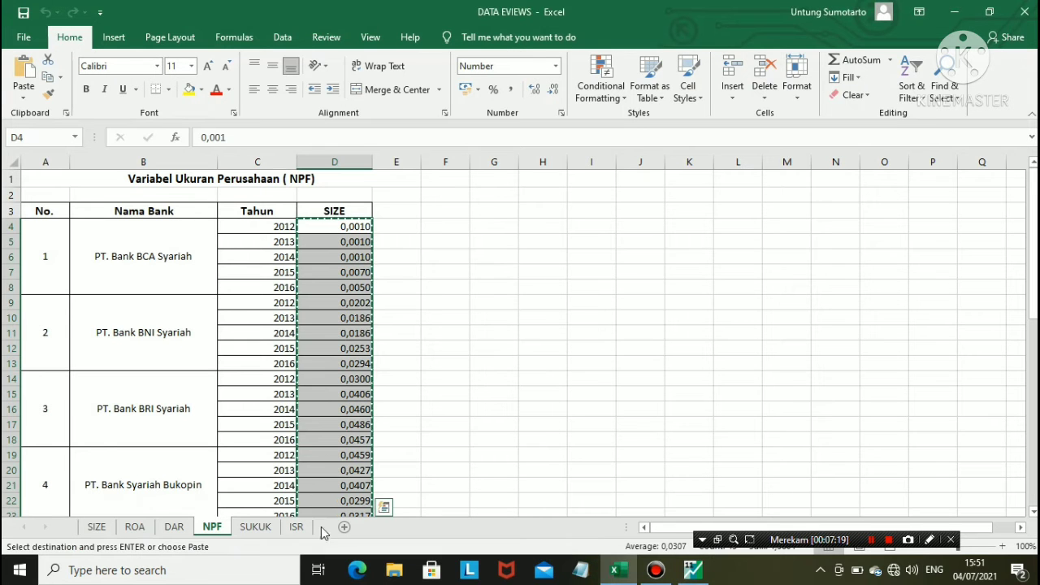
{"action": "left_click", "coordinate": [255, 526]}
{"action": "scroll", "coordinate": [435, 307], "scroll_direction": "up", "scroll_amount": 9}
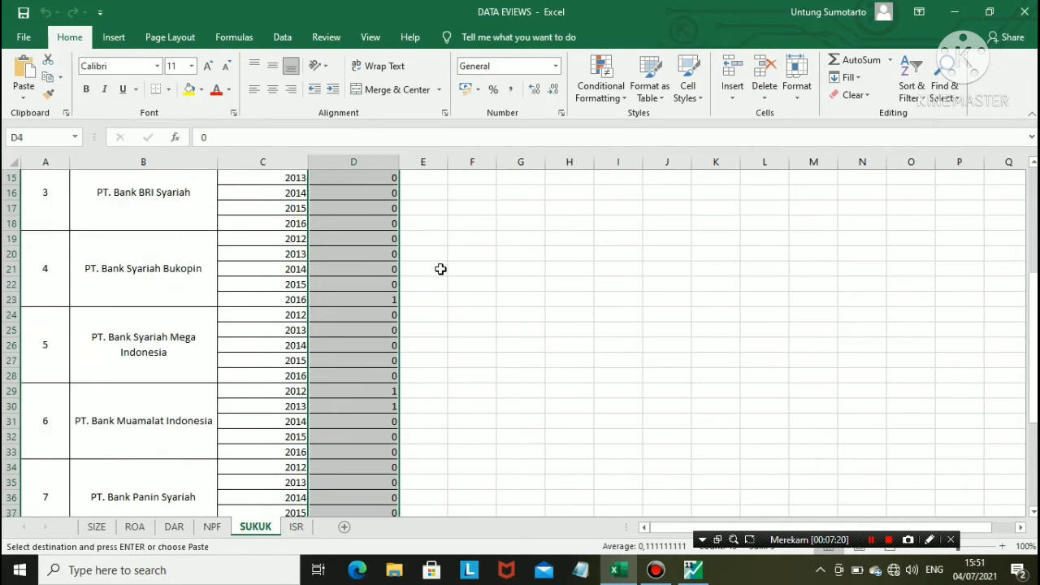
{"action": "left_click", "coordinate": [363, 227]}
{"action": "right_click", "coordinate": [363, 227]}
{"action": "left_click", "coordinate": [399, 235]}
Switch to EViews, paste the copied values into the sukuk series from observation 1 - 12 in edit mode, and minimize its window
{"action": "left_click", "coordinate": [693, 570]}
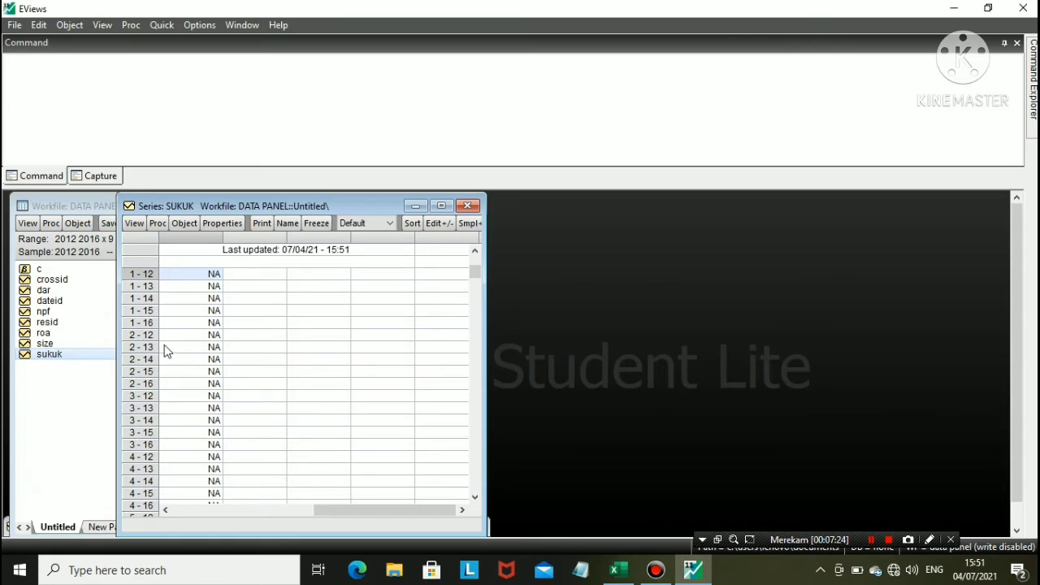
{"action": "right_click", "coordinate": [202, 273]}
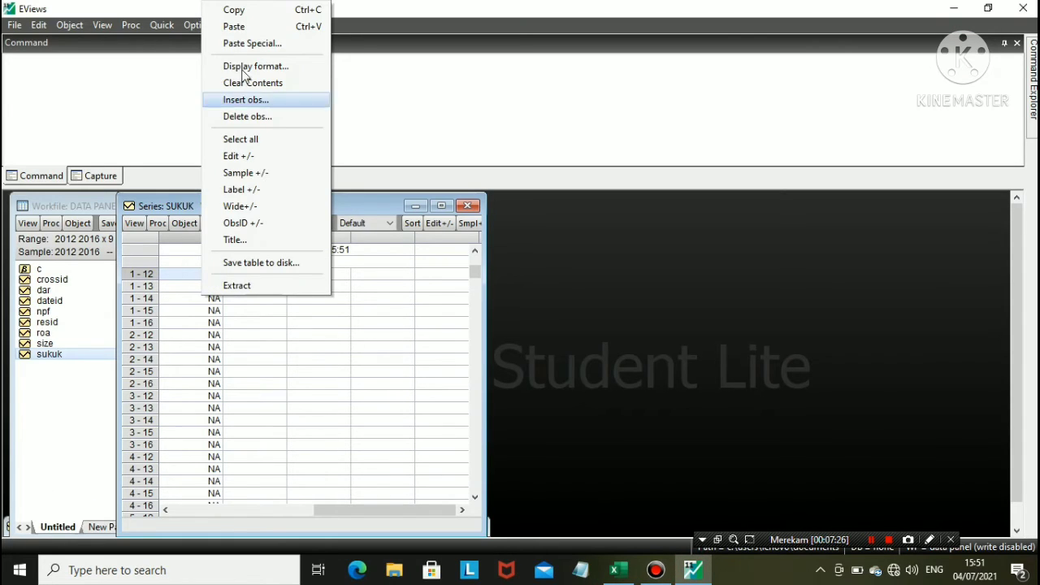
{"action": "left_click", "coordinate": [250, 27]}
{"action": "left_click", "coordinate": [269, 434]}
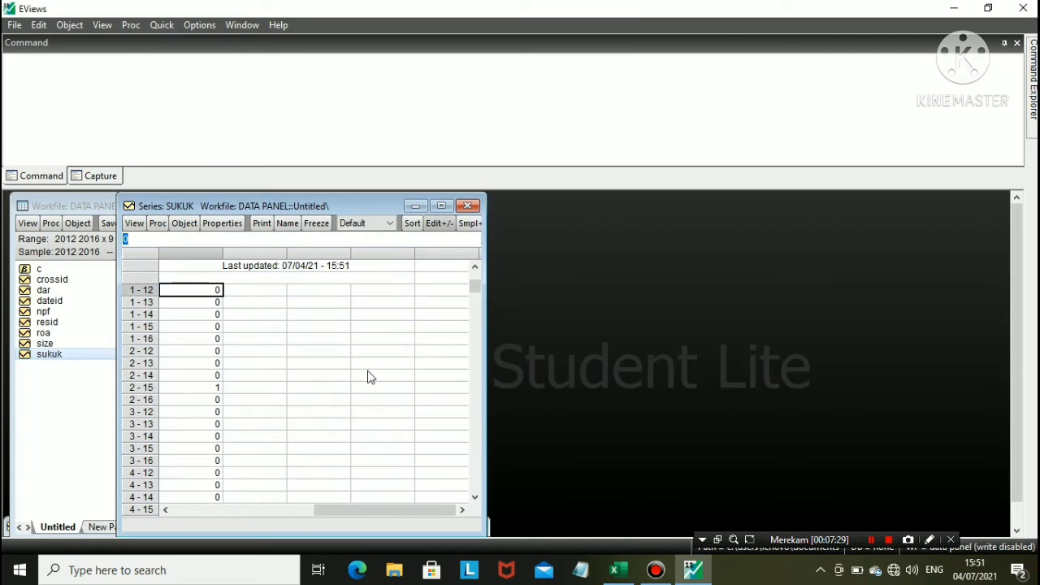
{"action": "left_click", "coordinate": [416, 207]}
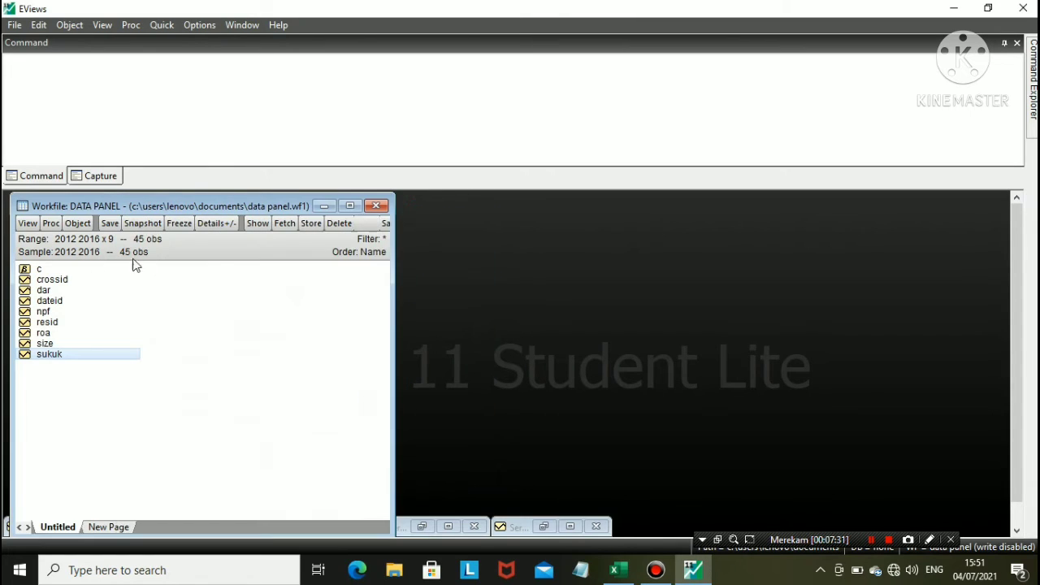
Try to reopen the sukuk series from the workfile's object list
{"action": "left_click", "coordinate": [55, 356]}
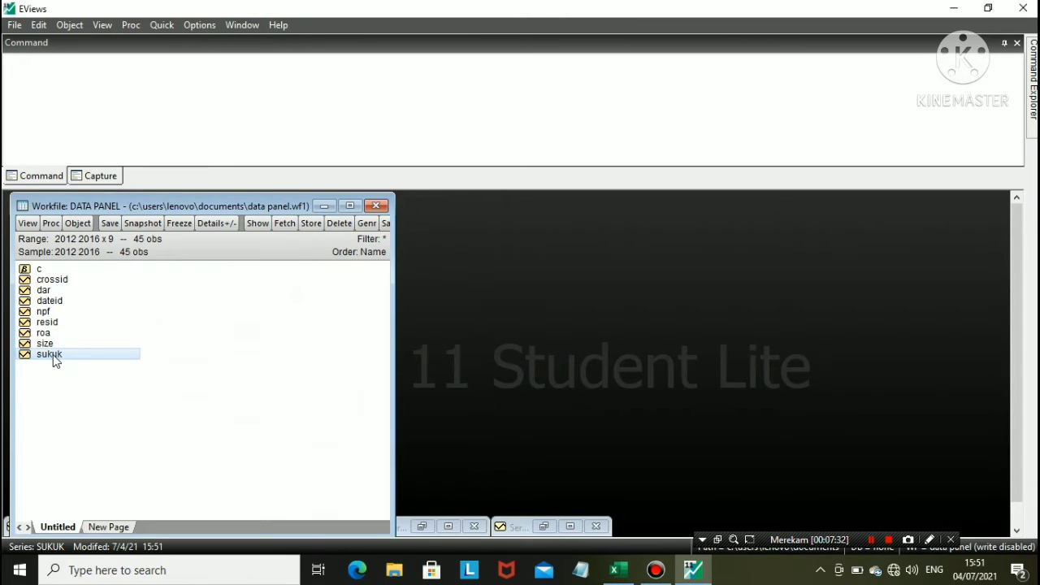
{"action": "double_click", "coordinate": [55, 357]}
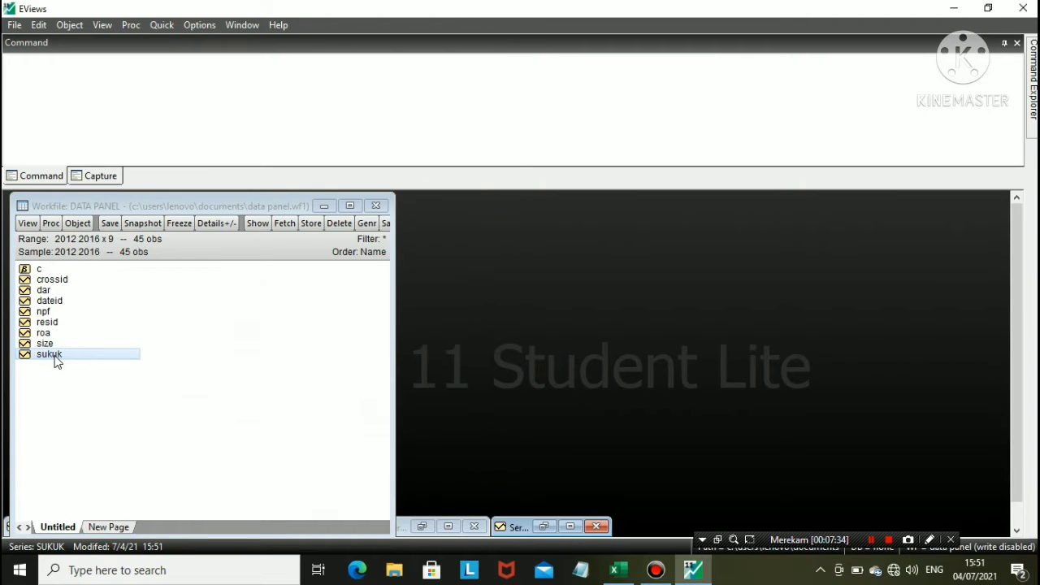
{"action": "left_click", "coordinate": [55, 358]}
{"action": "double_click", "coordinate": [55, 357]}
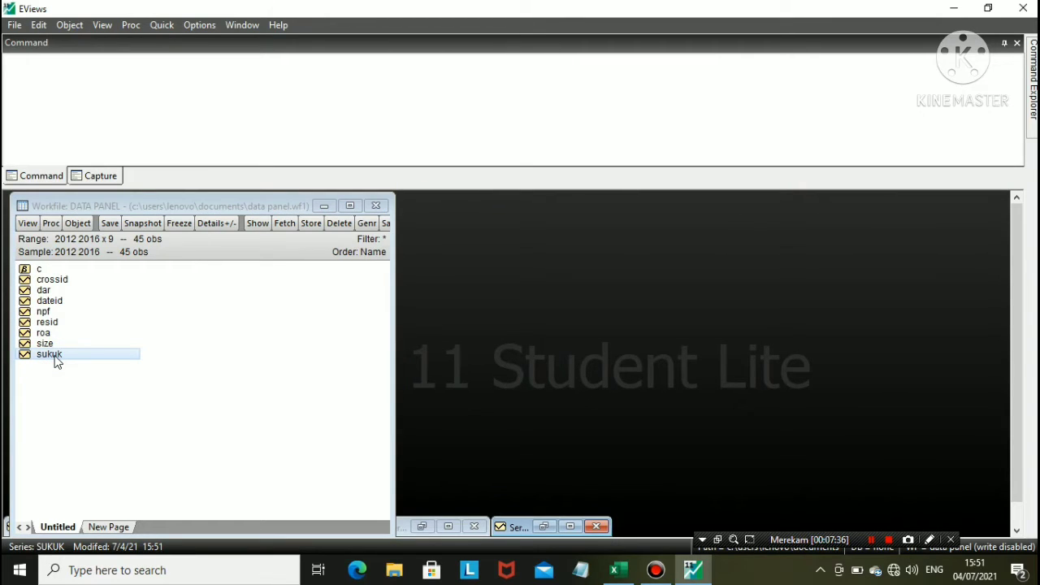
Create a new Series object named isr, open its observation table and select observation 1 - 12
{"action": "left_click", "coordinate": [78, 224]}
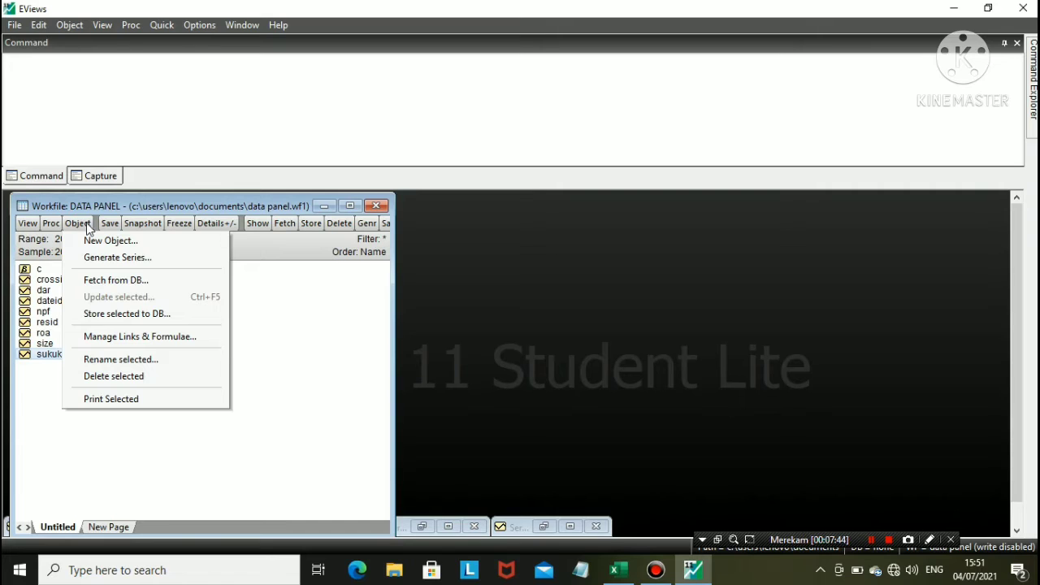
{"action": "left_click", "coordinate": [130, 242]}
{"action": "left_click", "coordinate": [254, 267]}
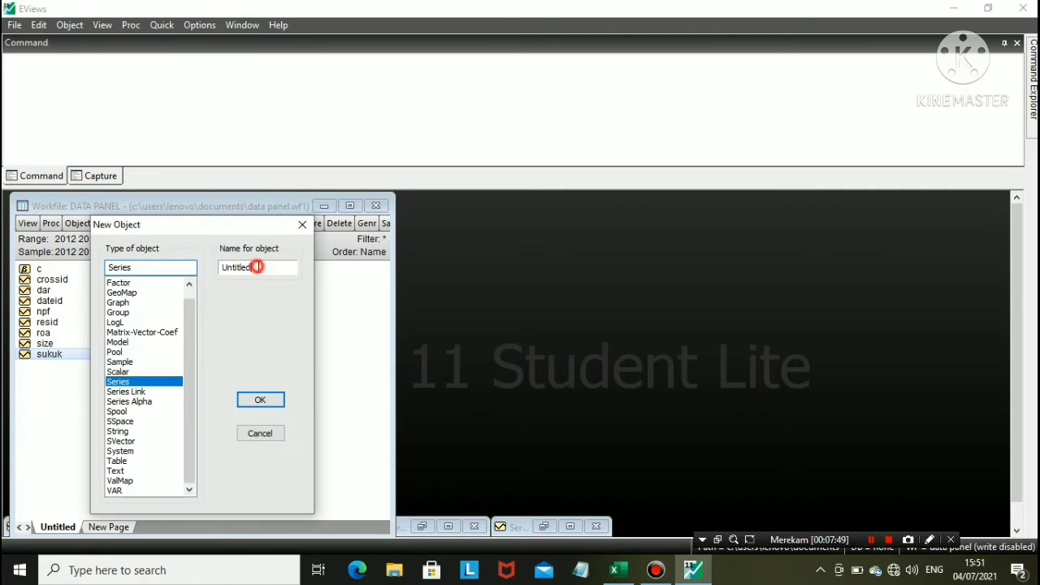
{"action": "key", "text": "BackSpace"}
{"action": "key", "text": "BackSpace"}
{"action": "key", "text": "BackSpace"}
{"action": "key", "text": "BackSpace"}
{"action": "key", "text": "BackSpace"}
{"action": "key", "text": "BackSpace"}
{"action": "key", "text": "BackSpace"}
{"action": "key", "text": "BackSpace"}
{"action": "type", "text": "ist"}
{"action": "left_click", "coordinate": [264, 401]}
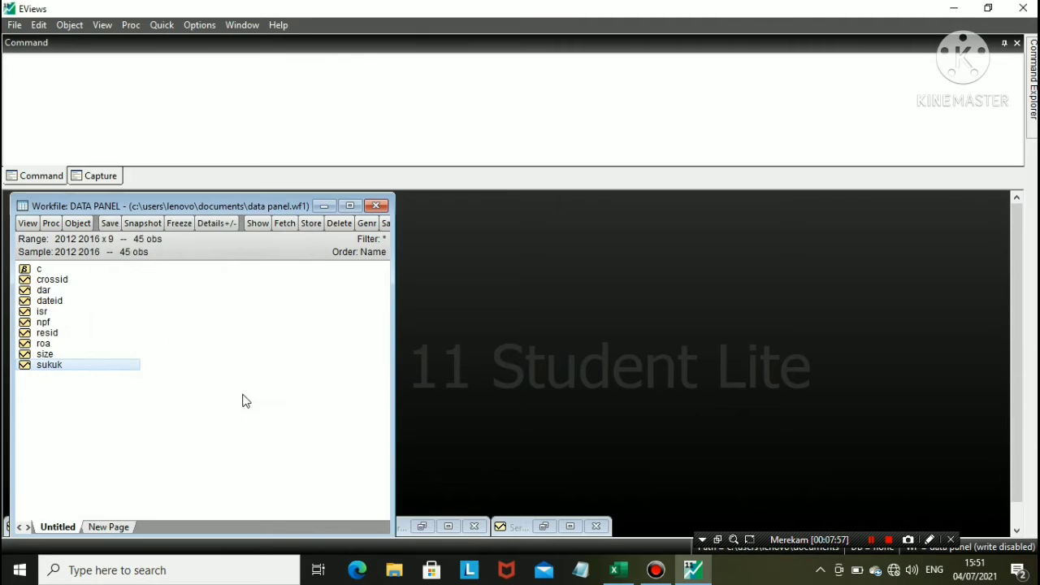
{"action": "double_click", "coordinate": [45, 314]}
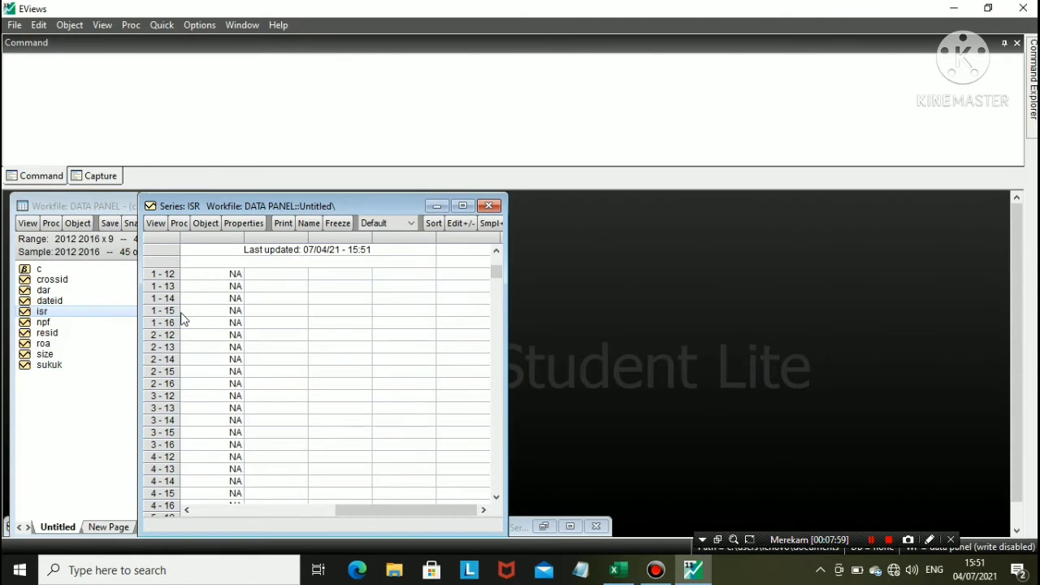
{"action": "left_click", "coordinate": [234, 274]}
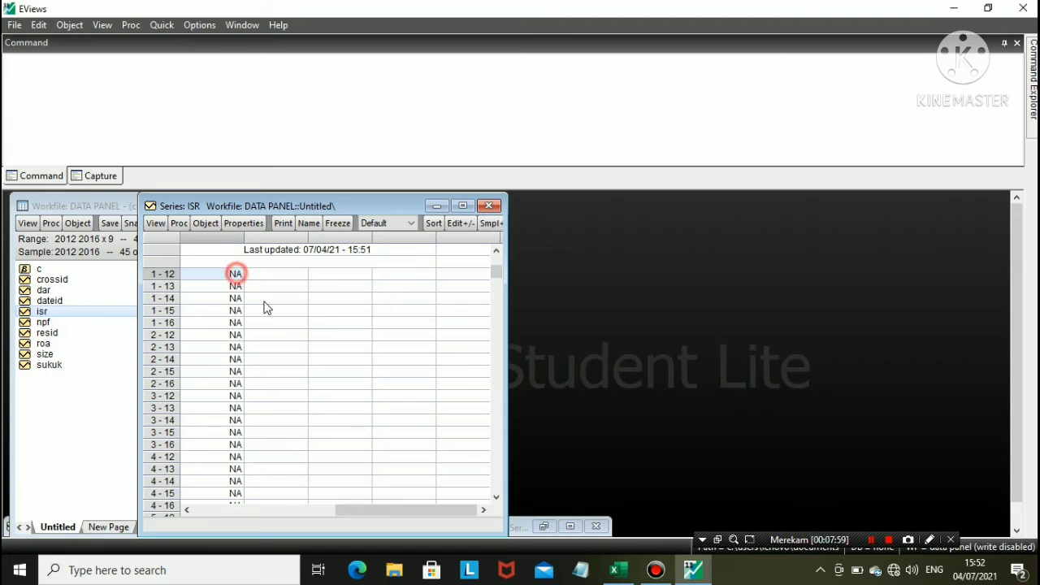
Switch to Excel, select all bank values in column D of the ISR sheet starting at D4, and copy them
{"action": "left_click", "coordinate": [632, 573]}
{"action": "left_click", "coordinate": [297, 527]}
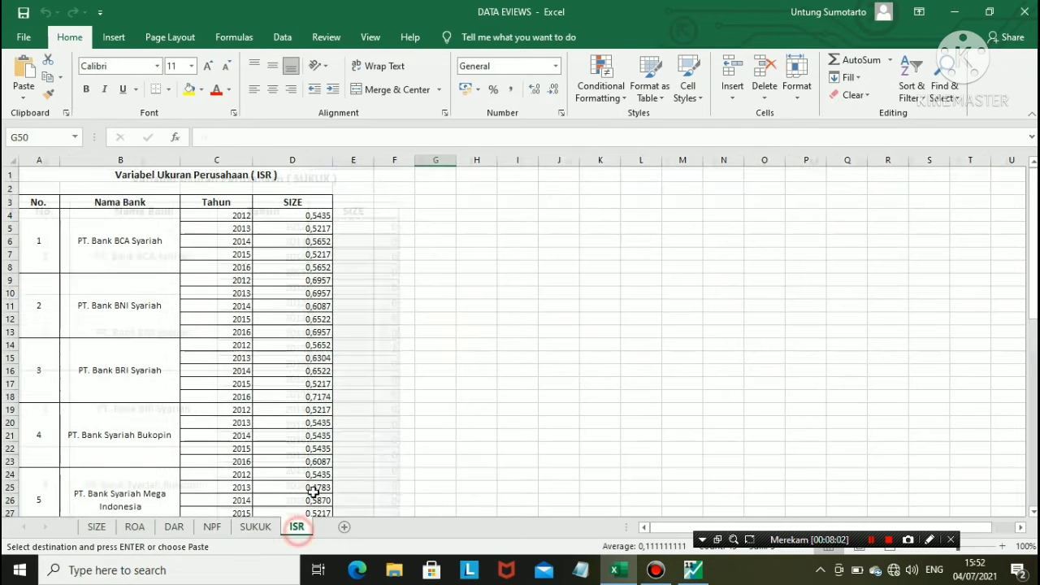
{"action": "left_click_drag", "start_coordinate": [300, 215], "coordinate": [301, 481]}
{"action": "key", "text": "ctrl+v"}
{"action": "scroll", "coordinate": [298, 399], "scroll_direction": "up", "scroll_amount": 8}
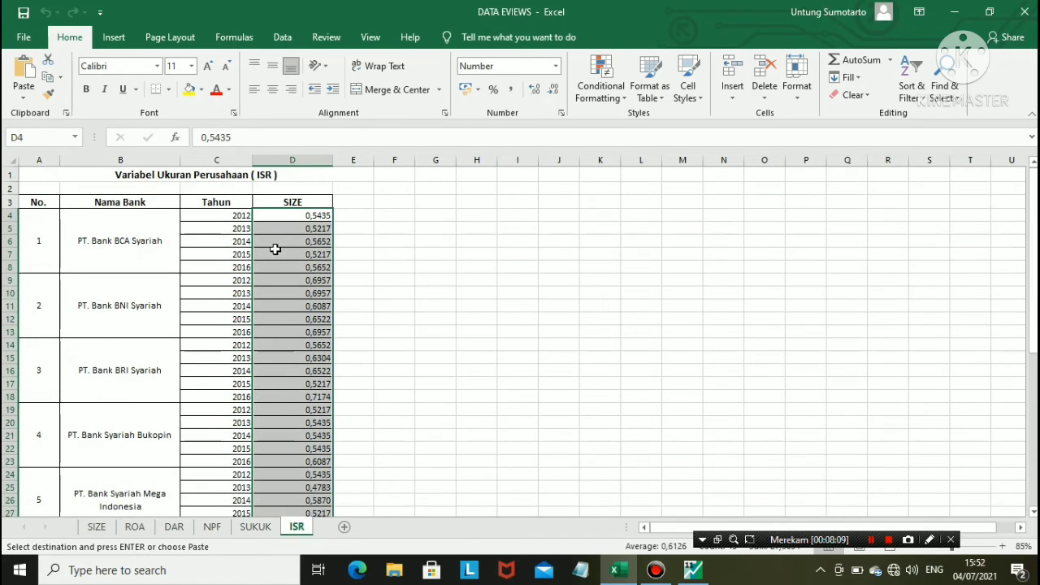
{"action": "right_click", "coordinate": [303, 210]}
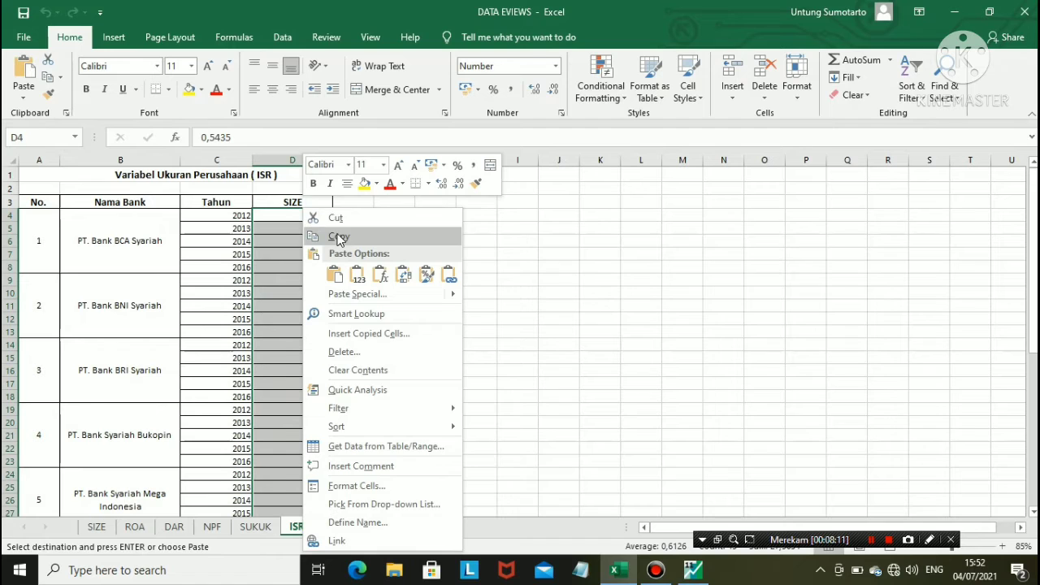
{"action": "left_click", "coordinate": [338, 237]}
Switch to EViews, paste the copied values into the isr series from observation 1 - 12 in edit mode, and minimize its window
{"action": "key", "text": "alt+Tab"}
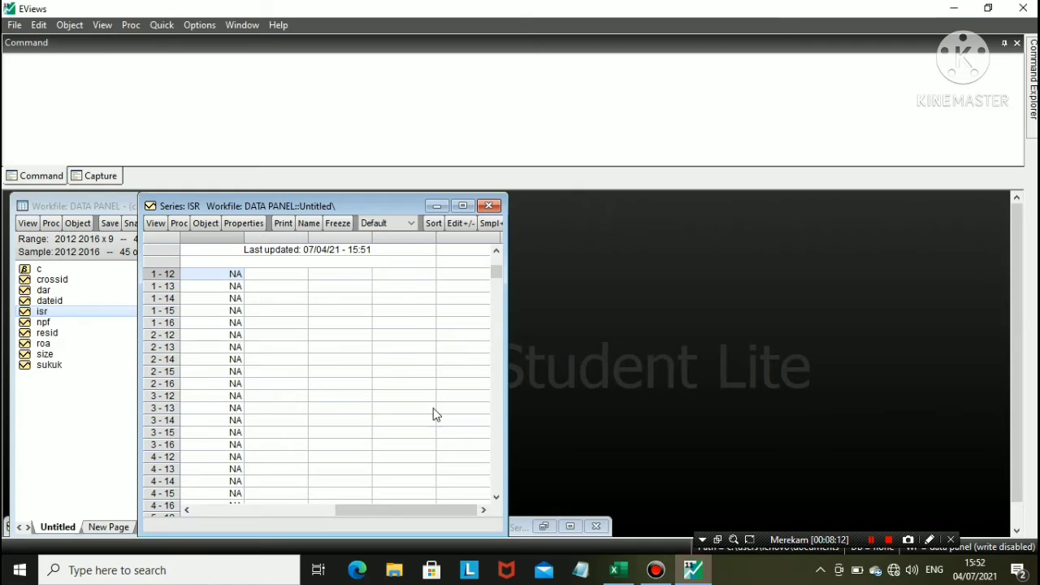
{"action": "left_click", "coordinate": [233, 274]}
{"action": "right_click", "coordinate": [232, 276]}
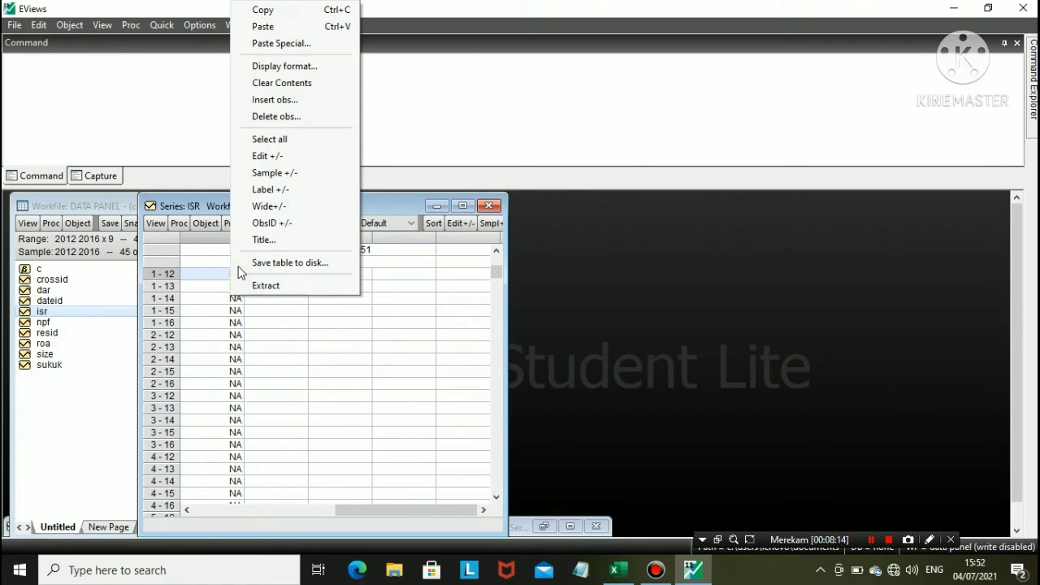
{"action": "left_click", "coordinate": [274, 26]}
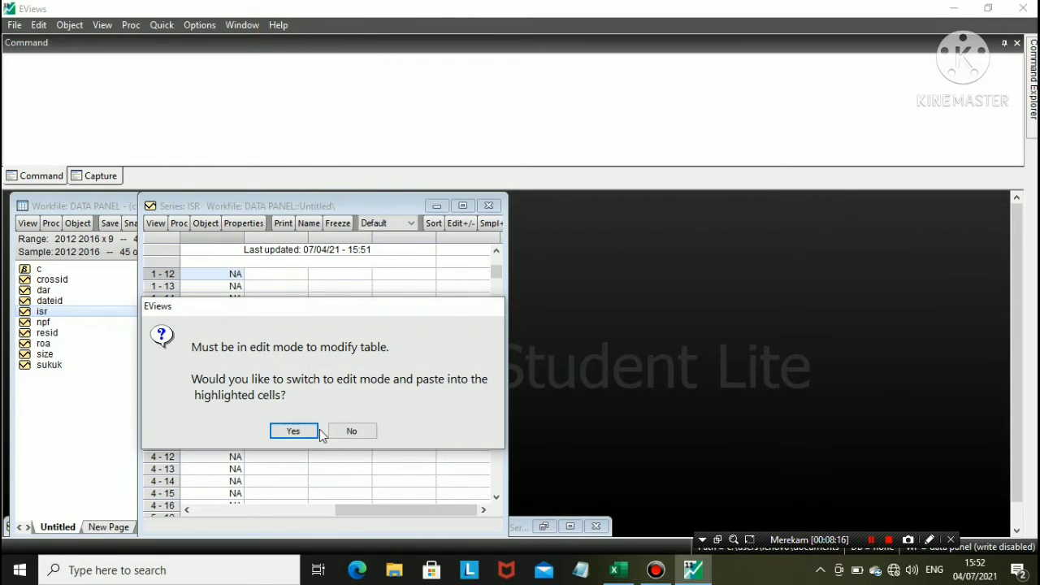
{"action": "left_click", "coordinate": [301, 430]}
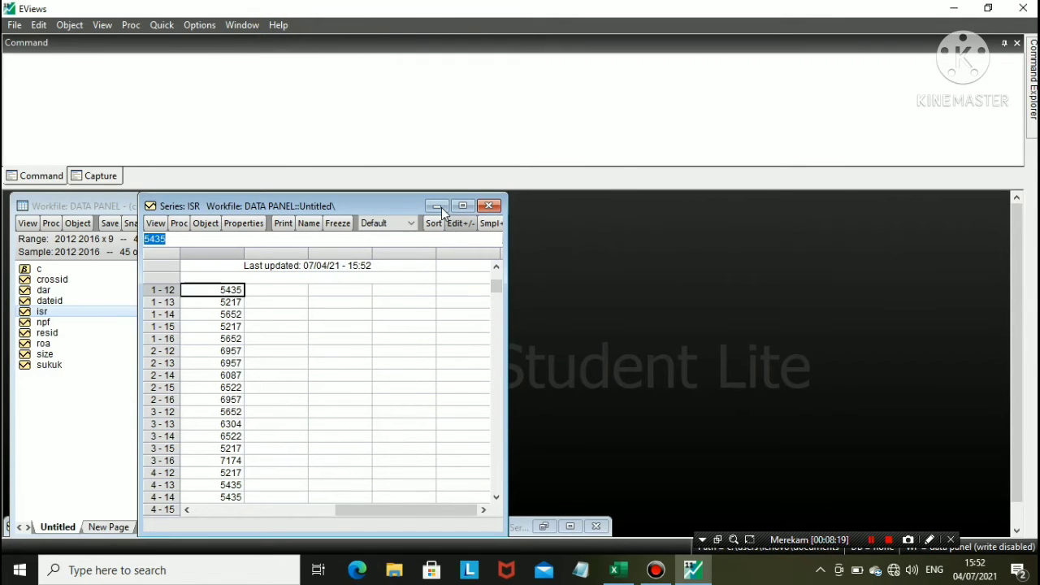
{"action": "left_click", "coordinate": [619, 570]}
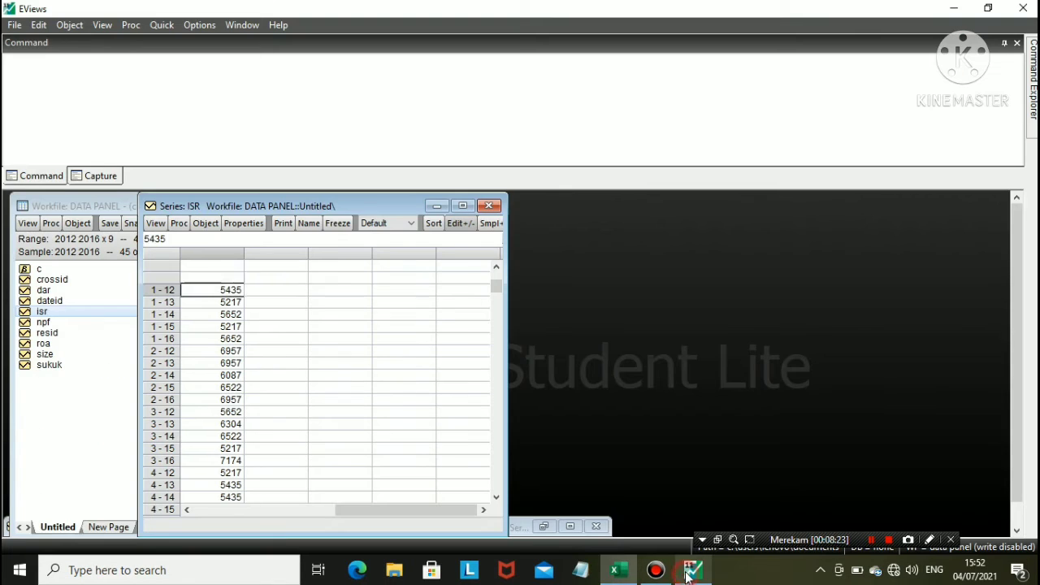
{"action": "left_click", "coordinate": [692, 570]}
{"action": "left_click", "coordinate": [436, 208]}
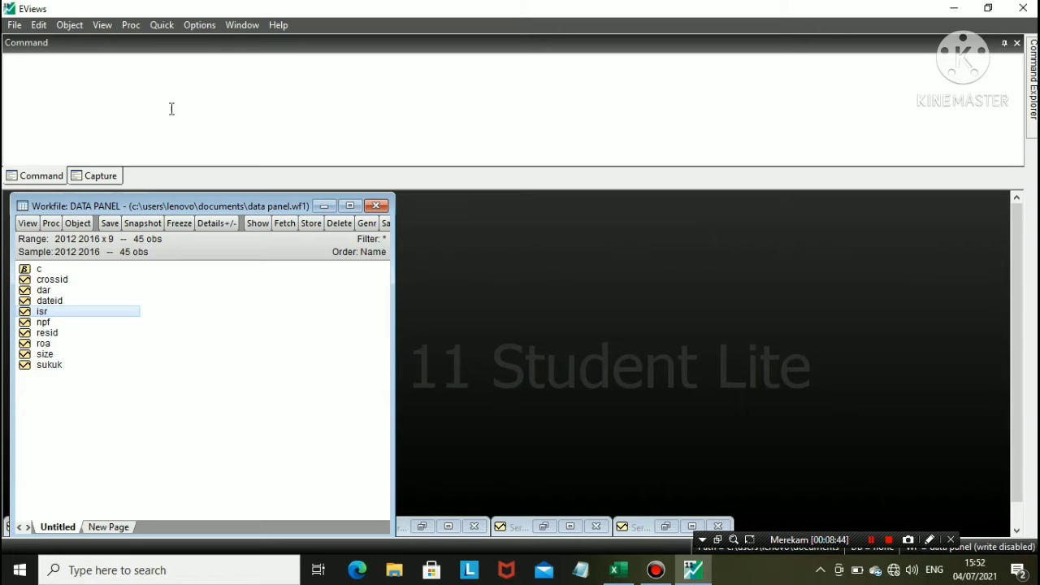
Compute common-sample descriptive statistics for the group of series isr, size, roa, dar, npf and sukuk
{"action": "left_click_drag", "start_coordinate": [249, 201], "coordinate": [357, 197]}
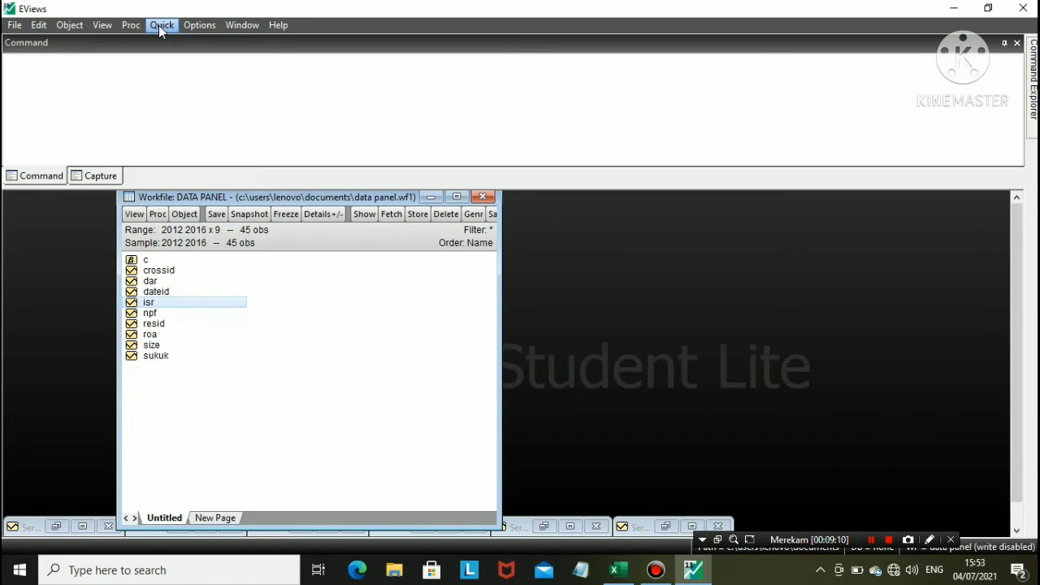
{"action": "left_click", "coordinate": [163, 361]}
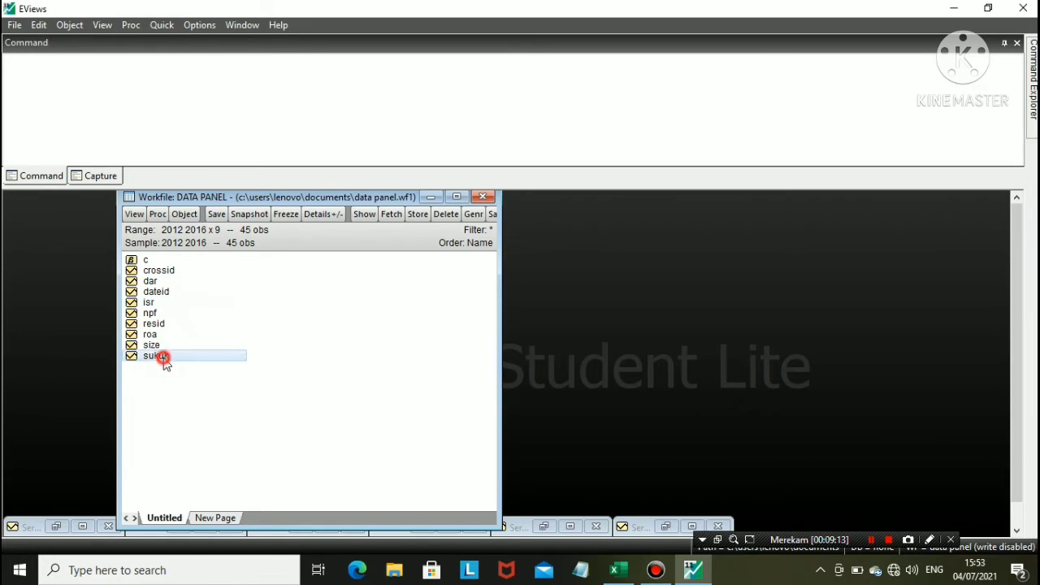
{"action": "left_click", "coordinate": [159, 30]}
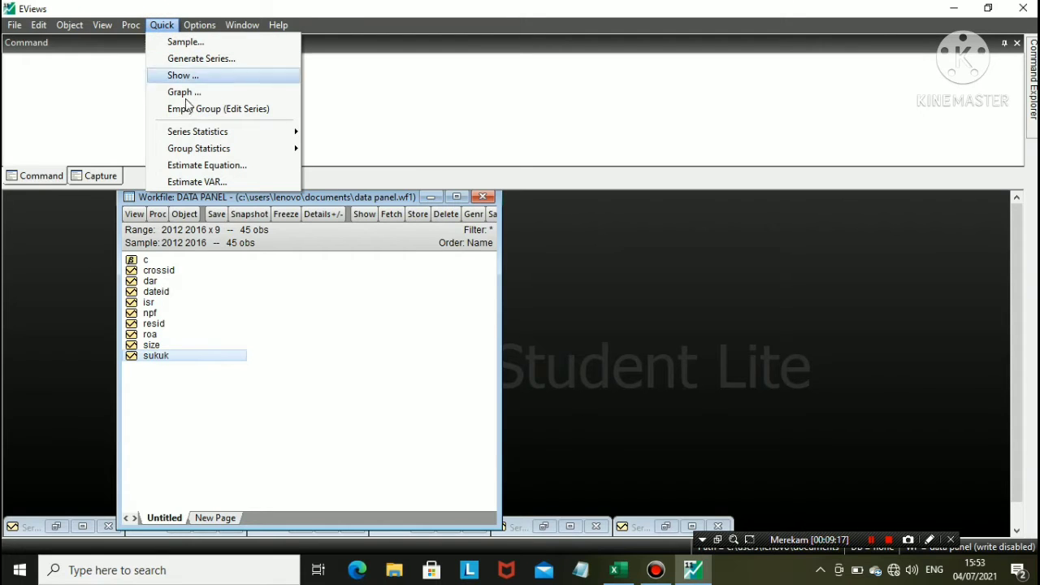
{"action": "mouse_move", "coordinate": [215, 154]}
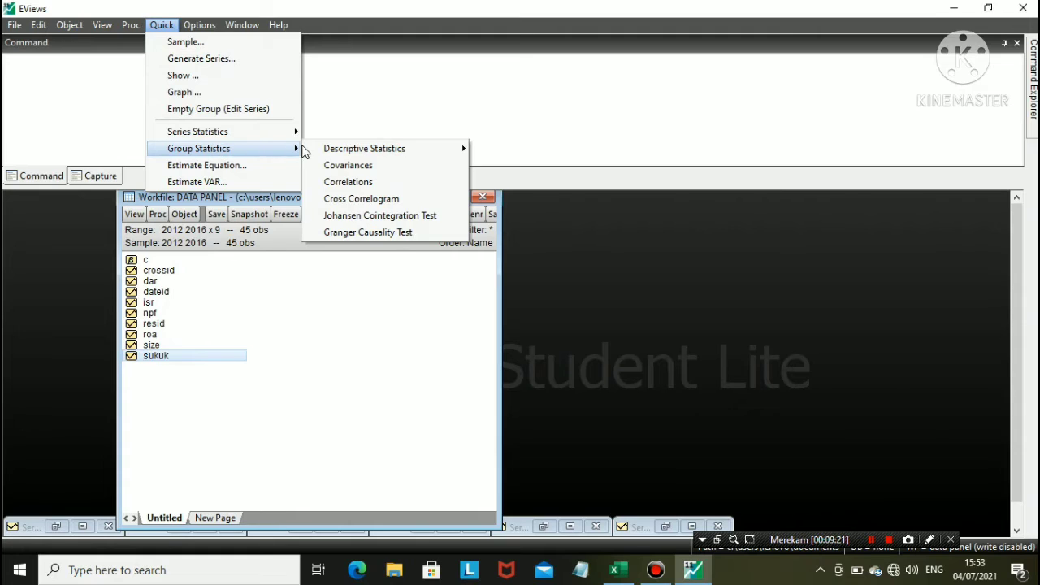
{"action": "mouse_move", "coordinate": [376, 154]}
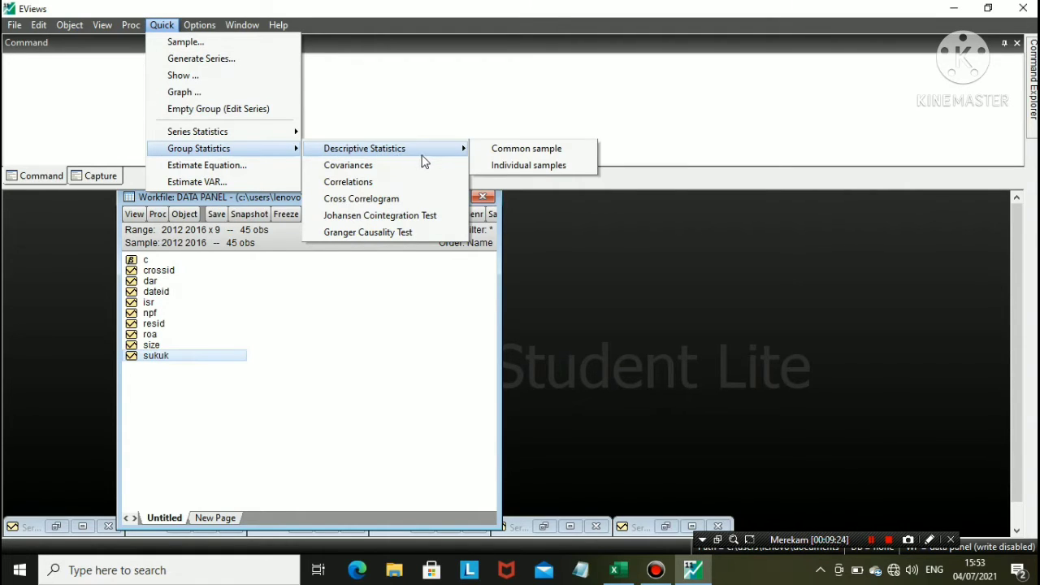
{"action": "left_click", "coordinate": [555, 153]}
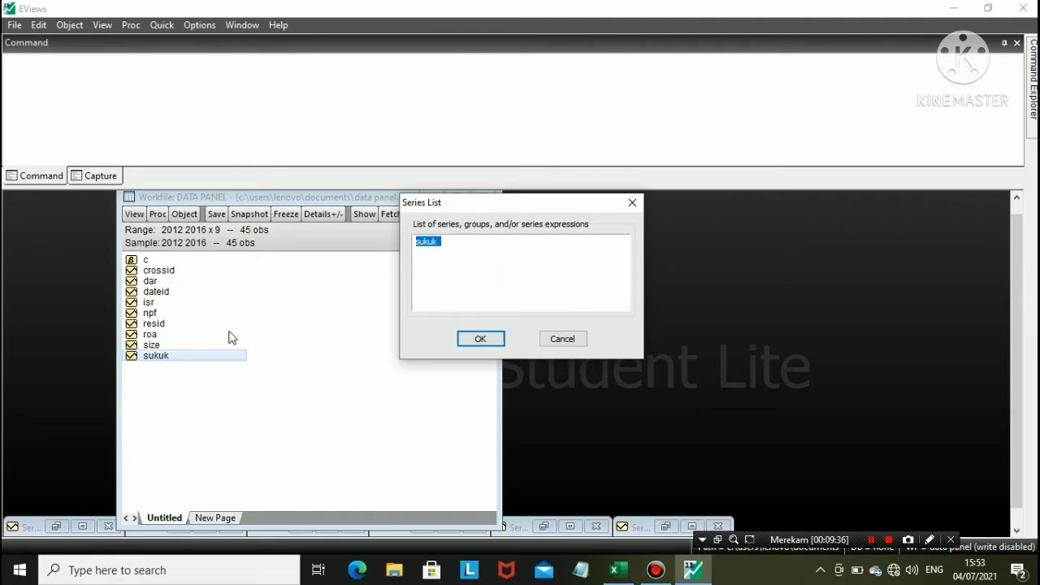
{"action": "left_click", "coordinate": [419, 245]}
{"action": "type", "text": "isr"}
{"action": "left_click", "coordinate": [144, 302]}
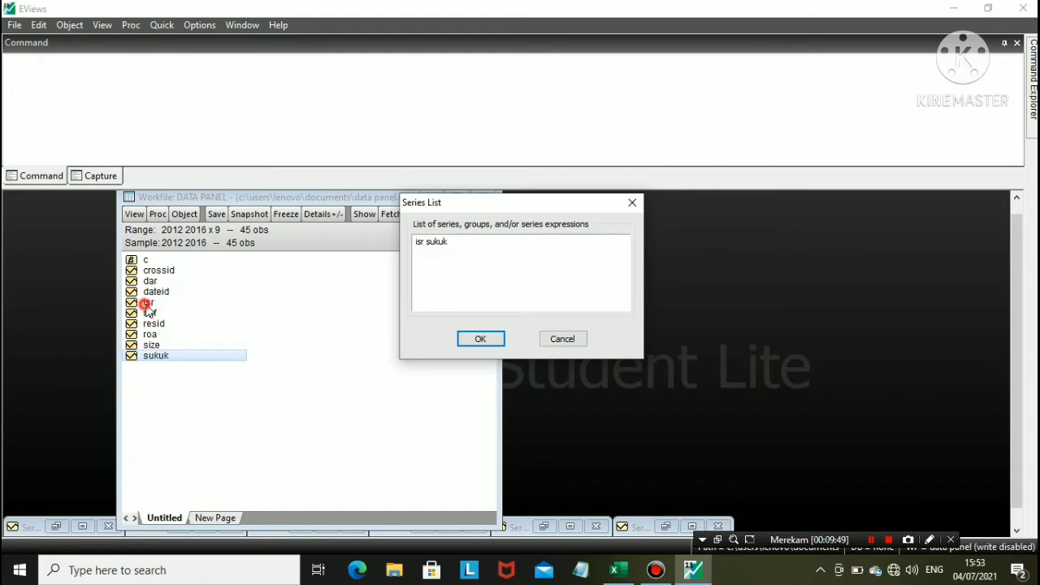
{"action": "left_click", "coordinate": [130, 302]}
{"action": "type", "text": "size roa"}
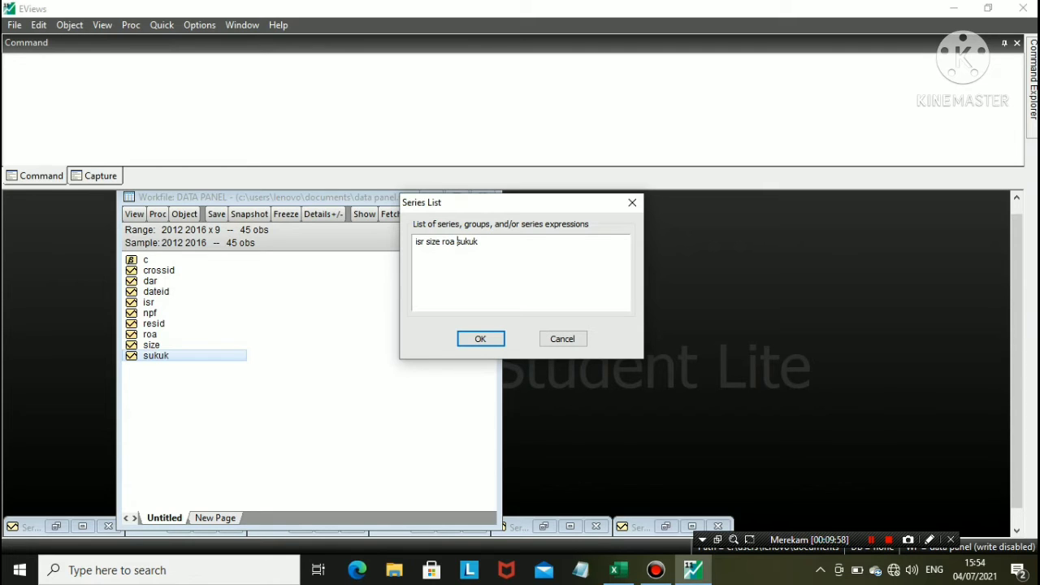
{"action": "type", "text": " dar npf"}
{"action": "left_click", "coordinate": [479, 339]}
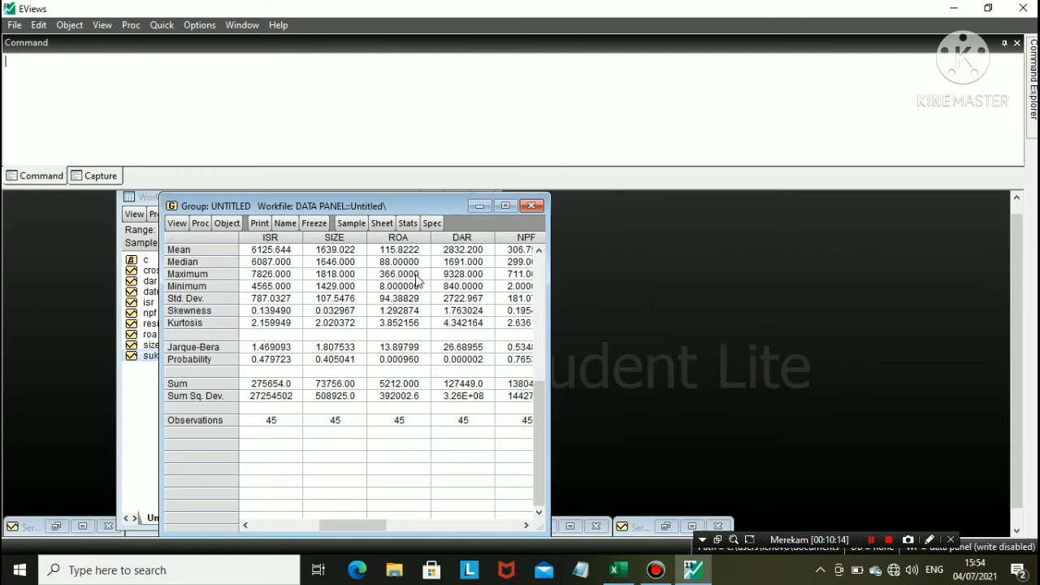
Maximize the descriptive statistics window and examine the statistics of all six series
{"action": "left_click_drag", "start_coordinate": [445, 209], "coordinate": [558, 202]}
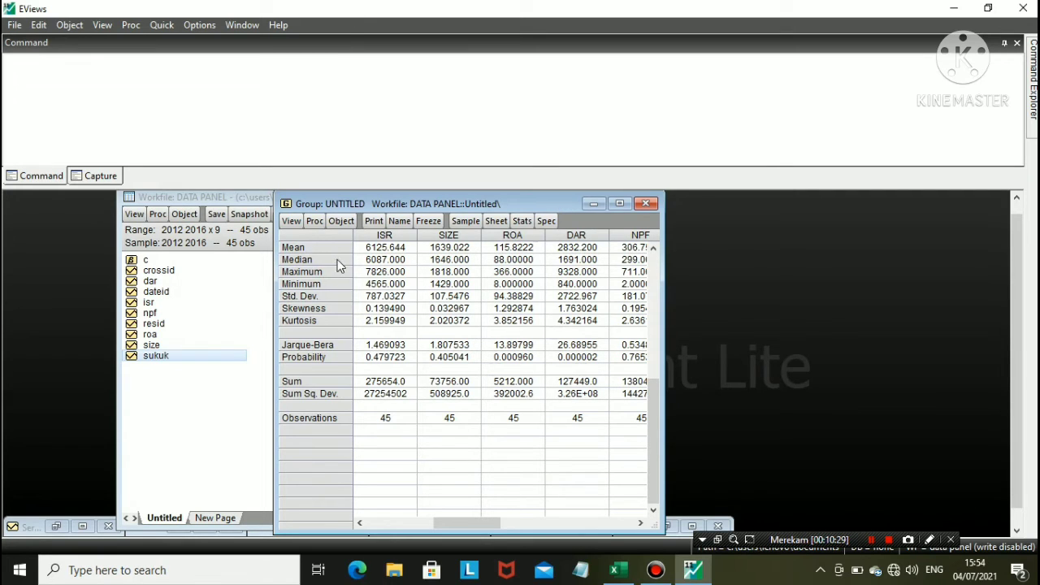
{"action": "left_click", "coordinate": [640, 524]}
{"action": "left_click", "coordinate": [640, 524]}
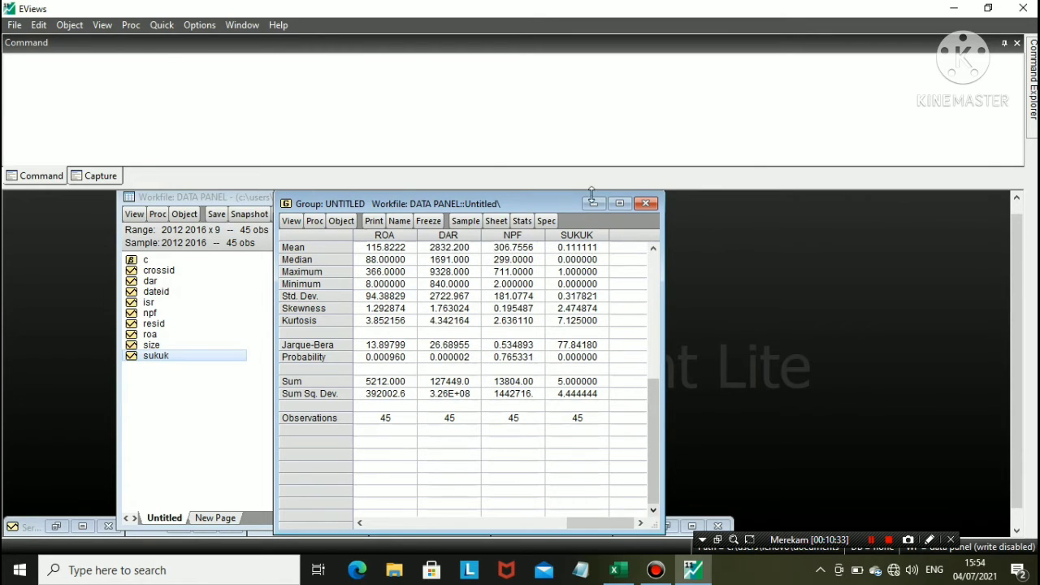
{"action": "left_click", "coordinate": [619, 204]}
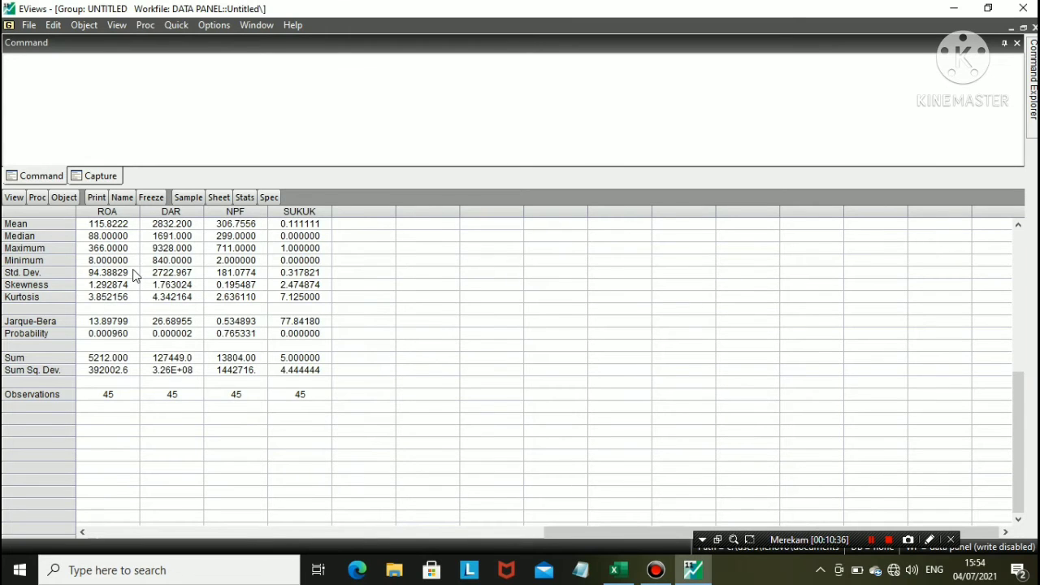
{"action": "scroll", "coordinate": [133, 269], "scroll_direction": "up", "scroll_amount": 1}
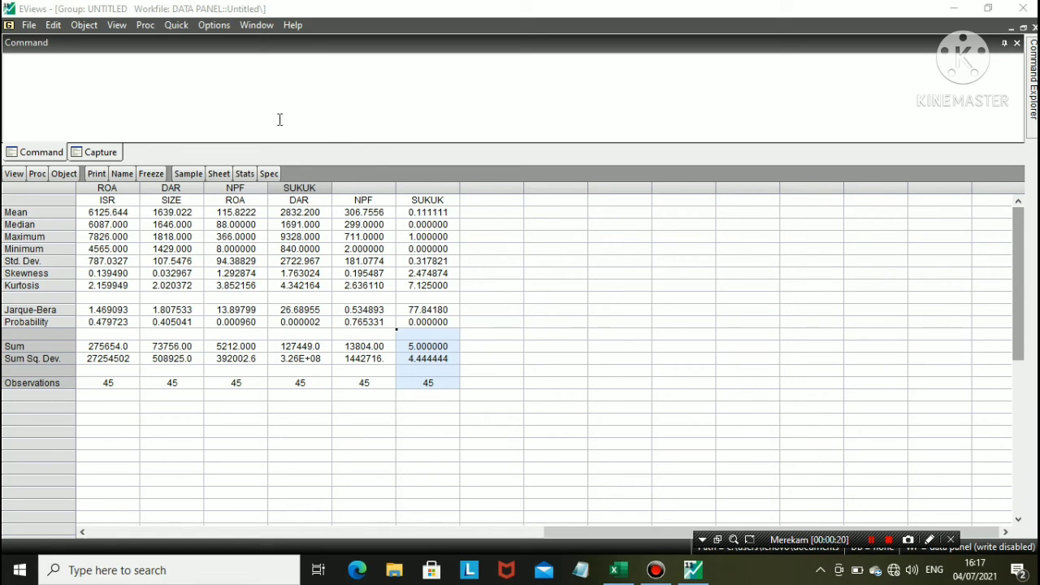
Estimate the least squares equation isr c size roa dar npf sukuk with cross-section effects set to None
{"action": "left_click", "coordinate": [180, 30]}
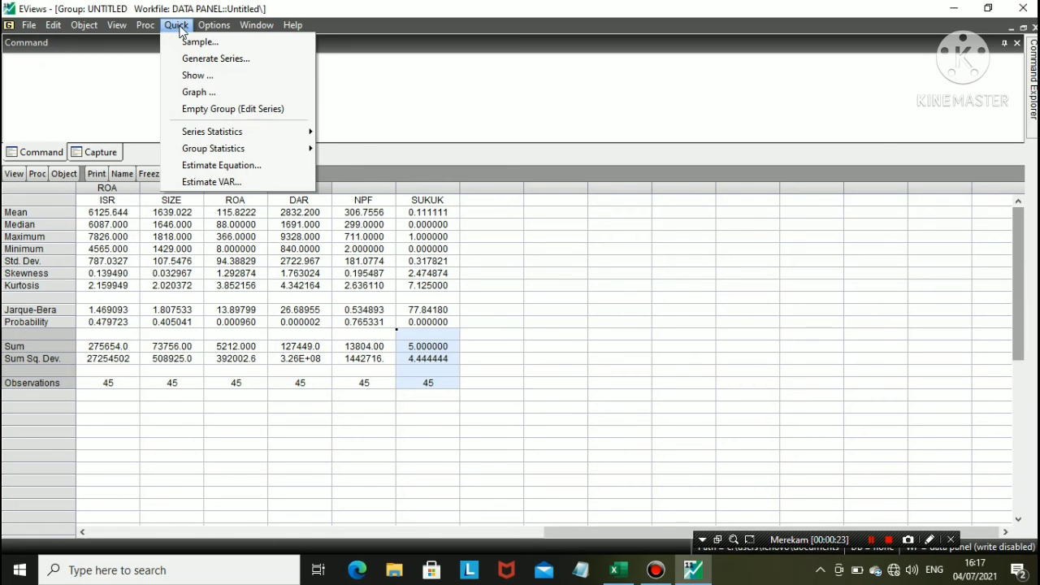
{"action": "left_click", "coordinate": [226, 167]}
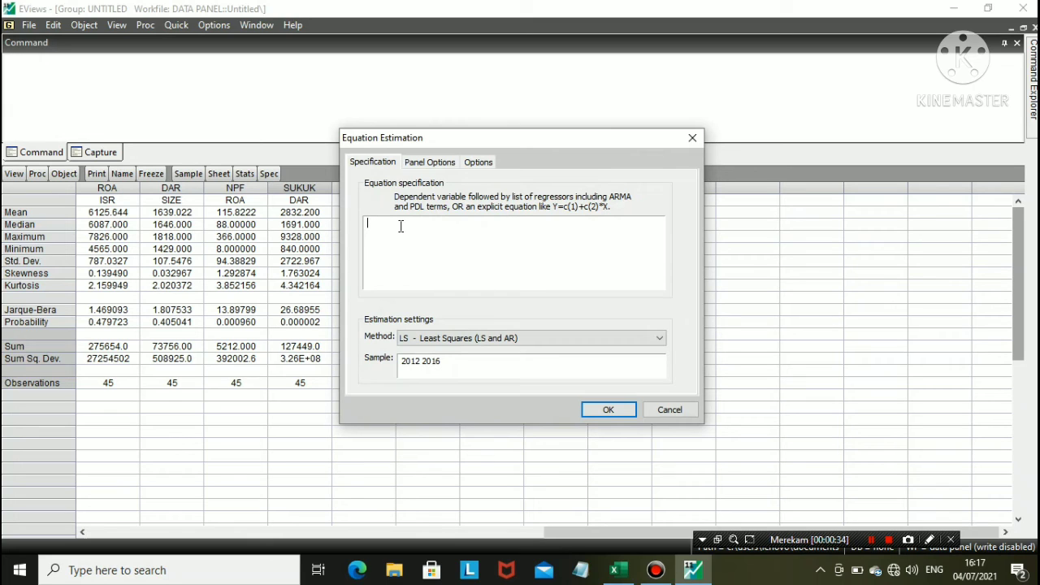
{"action": "type", "text": "isr c size roa dar npf sukuk"}
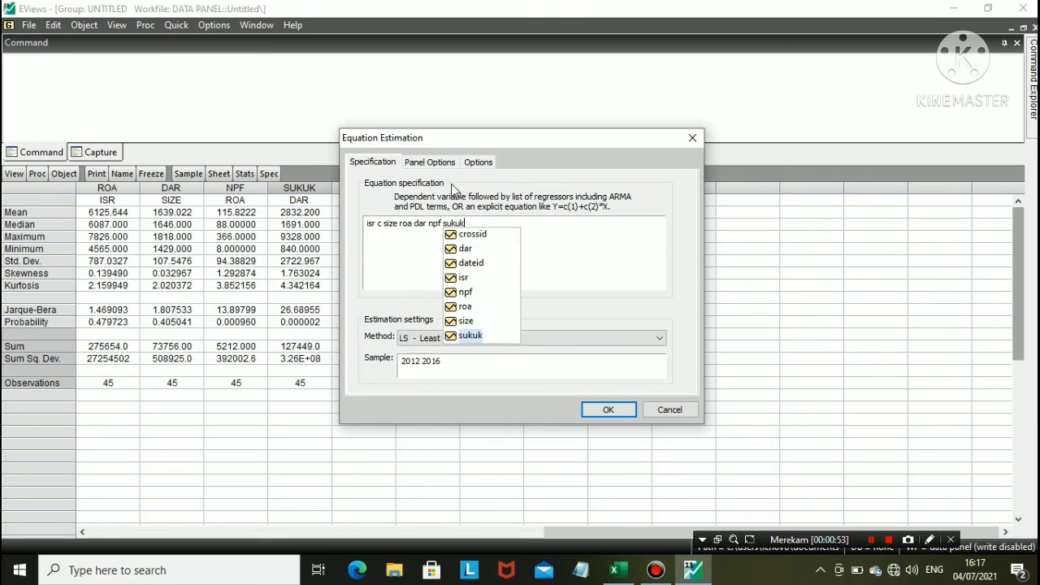
{"action": "left_click", "coordinate": [431, 160]}
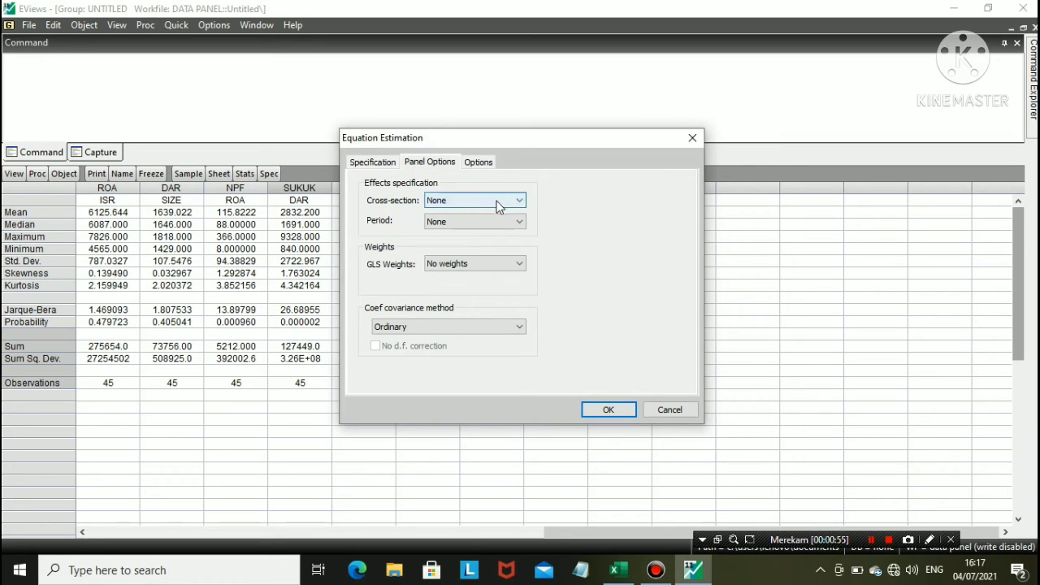
{"action": "left_click", "coordinate": [466, 201]}
{"action": "left_click", "coordinate": [451, 214]}
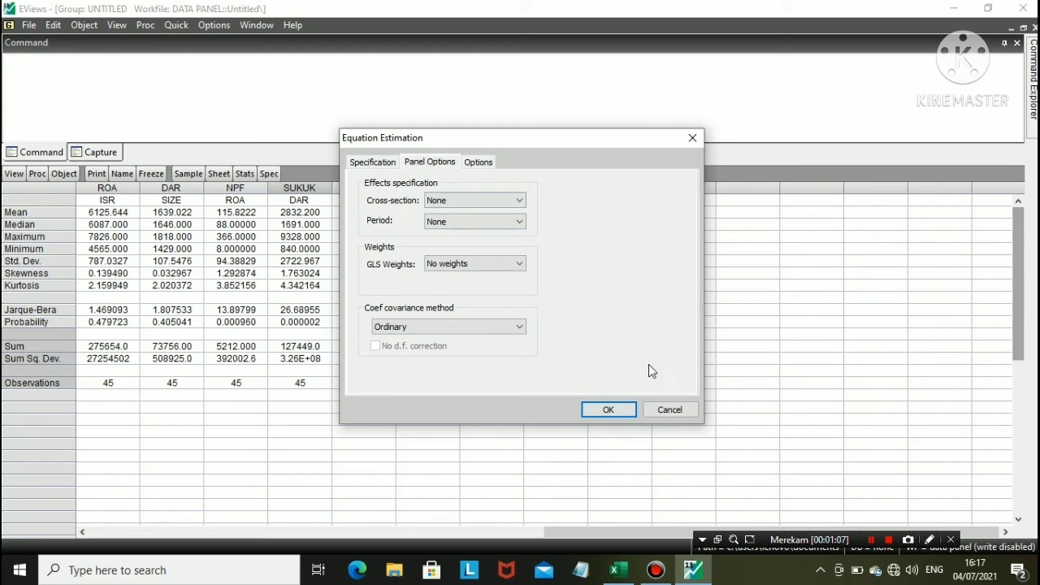
{"action": "left_click", "coordinate": [608, 411]}
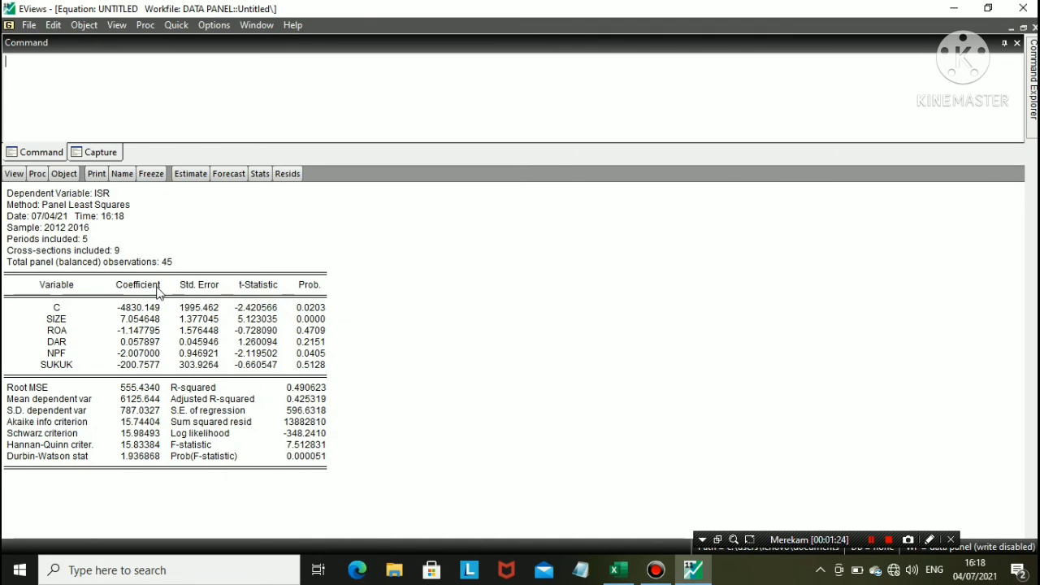
{"action": "left_click", "coordinate": [122, 174]}
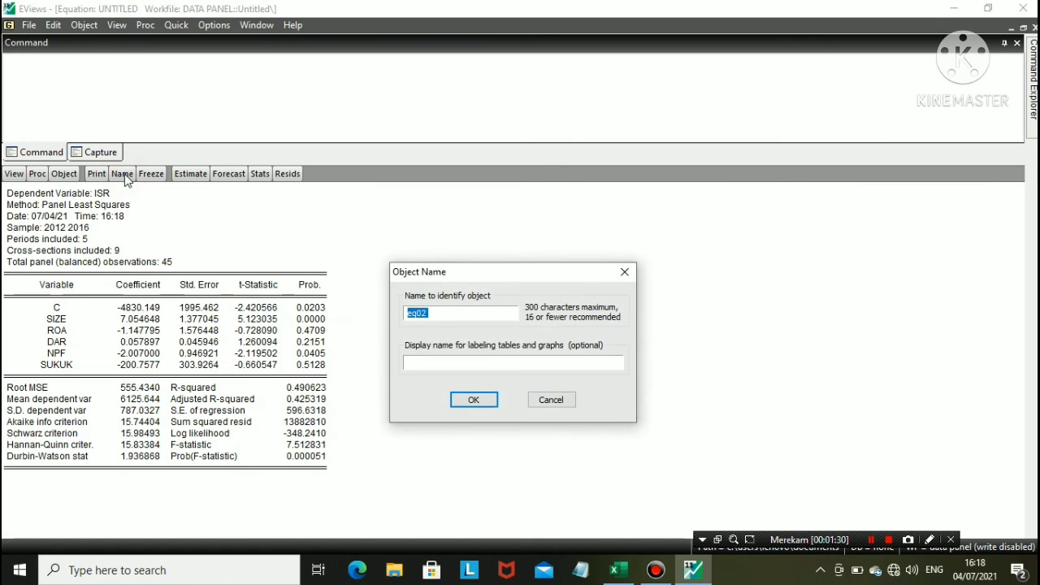
{"action": "left_click", "coordinate": [431, 314]}
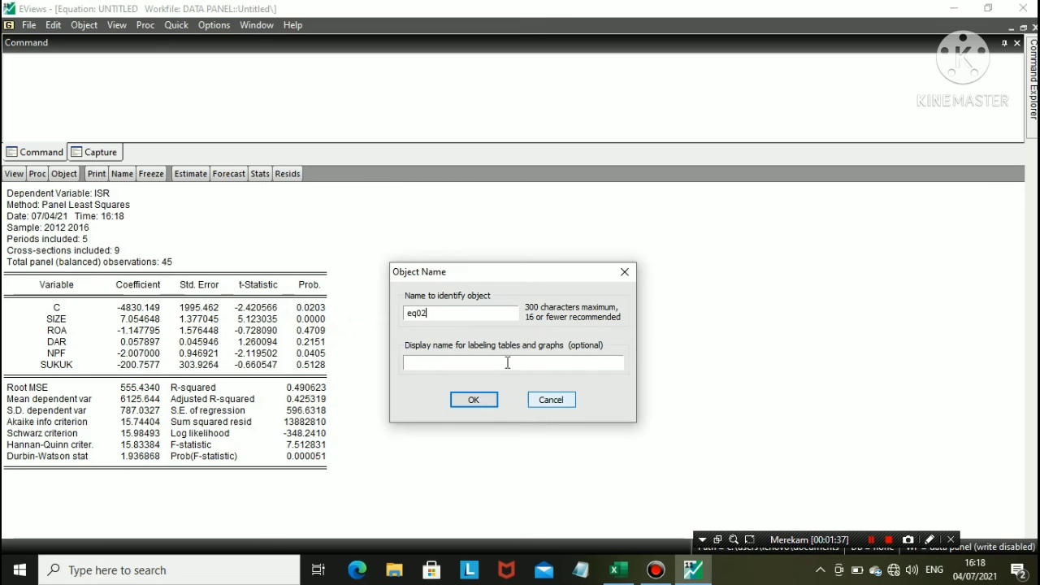
{"action": "left_click", "coordinate": [552, 399]}
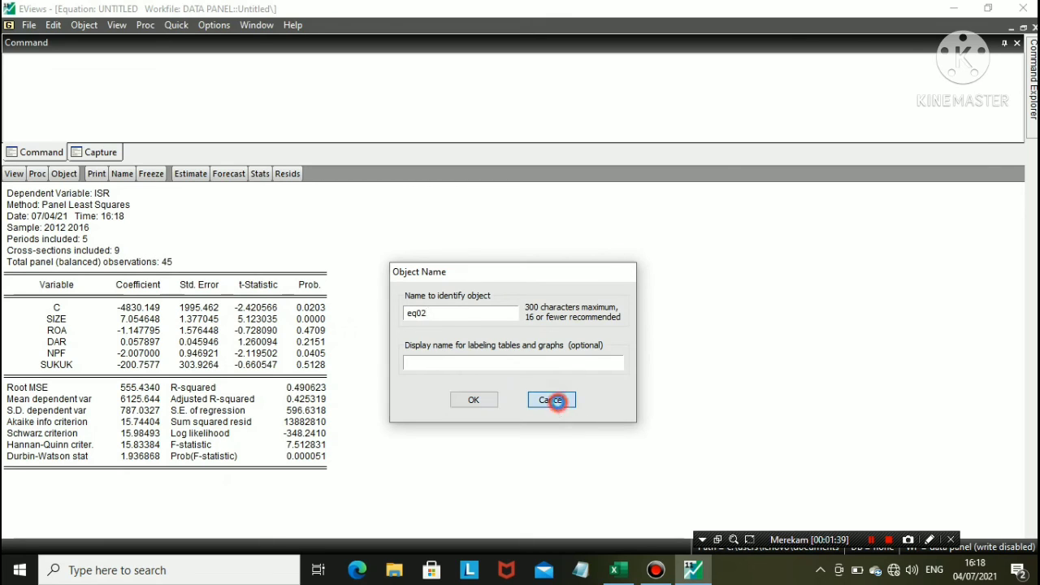
Re-estimate the isr equation with cross-section effects set to Fixed
{"action": "left_click", "coordinate": [190, 174]}
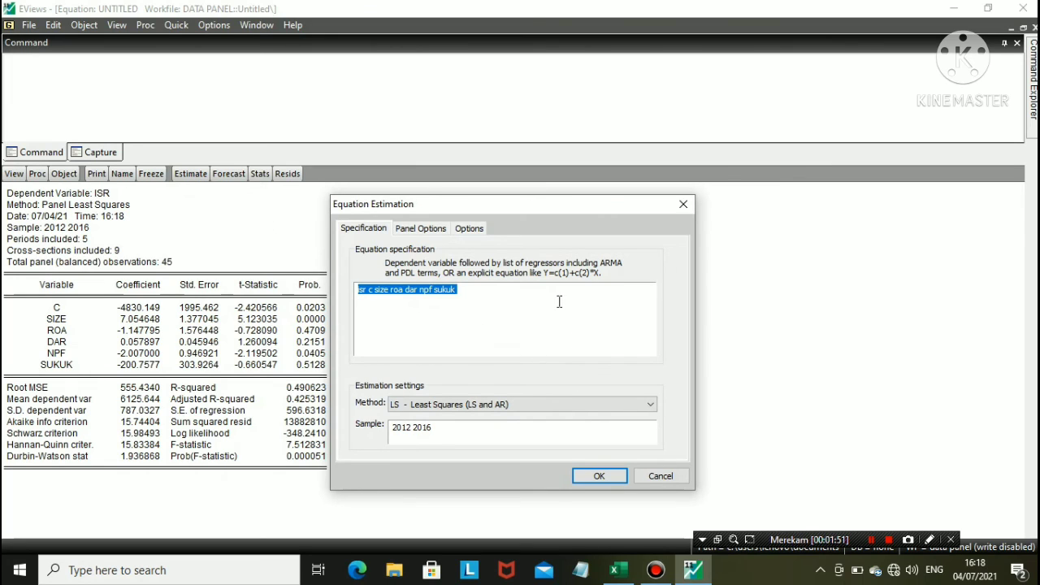
{"action": "left_click", "coordinate": [427, 231]}
{"action": "left_click", "coordinate": [364, 229]}
{"action": "left_click", "coordinate": [422, 229]}
{"action": "left_click", "coordinate": [494, 268]}
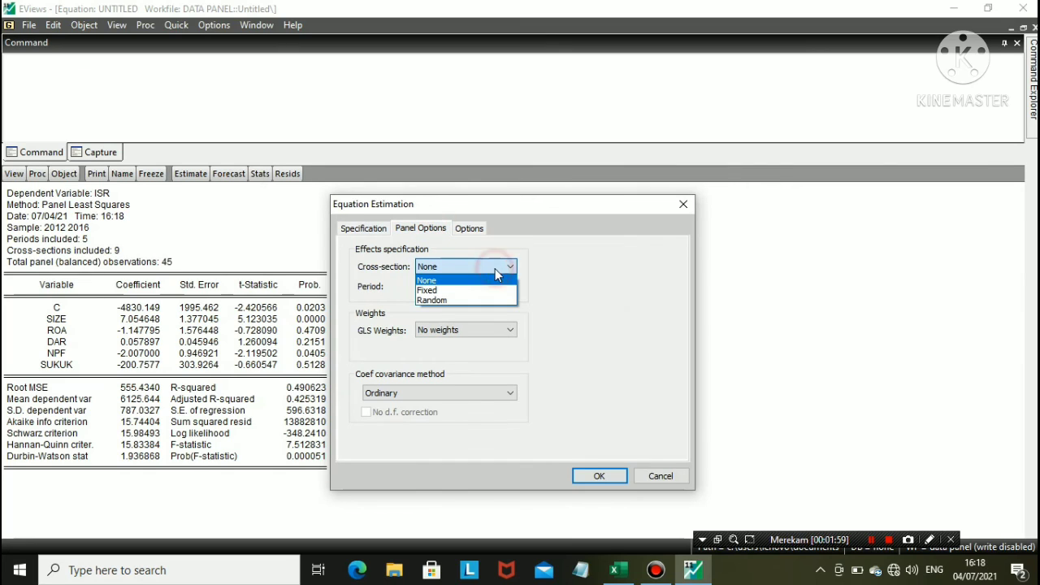
{"action": "left_click", "coordinate": [433, 292]}
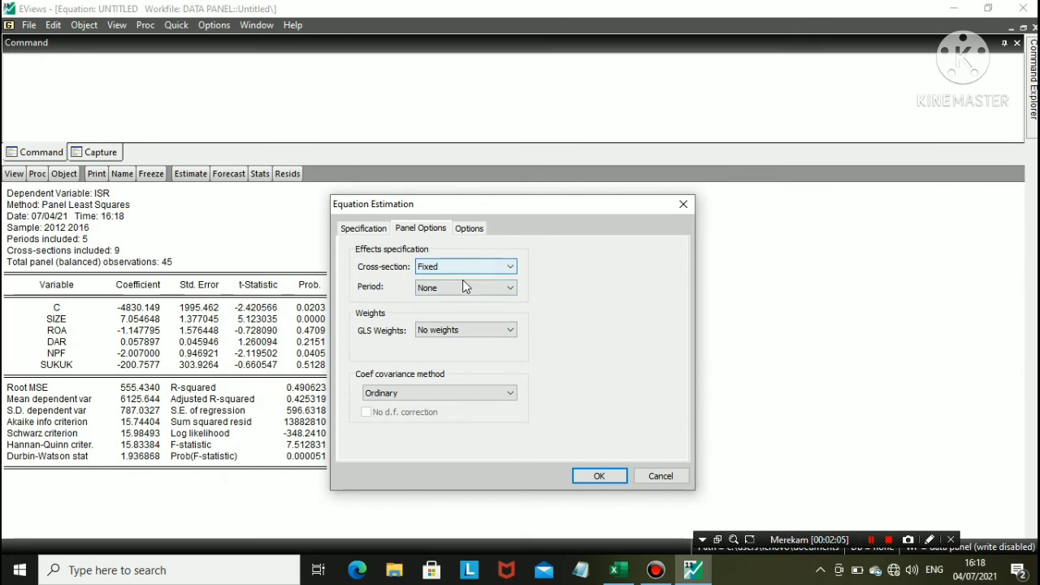
{"action": "left_click", "coordinate": [598, 476]}
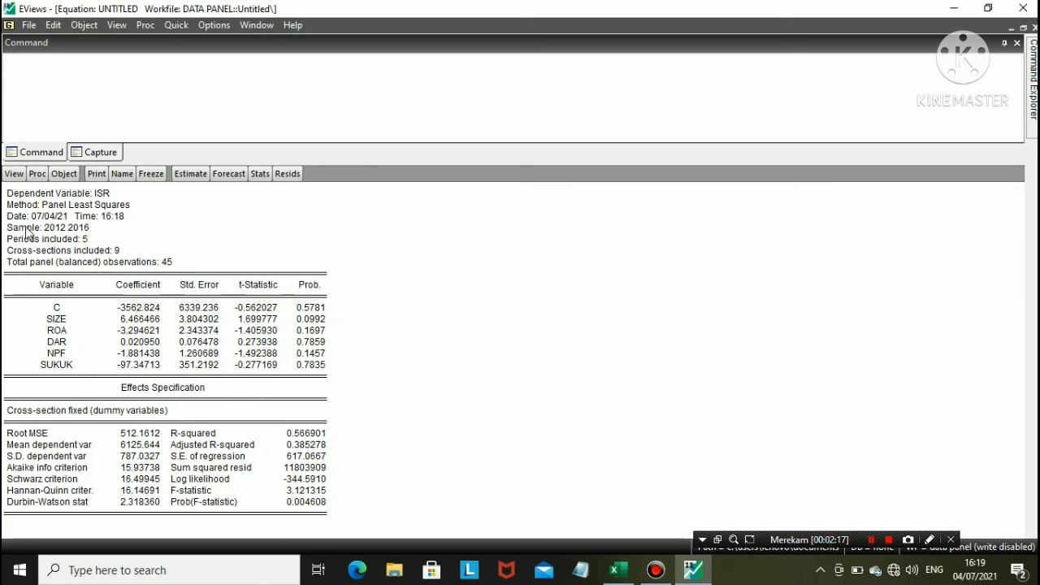
Re-estimate the isr equation with cross-section effects set to Random and examine the regression output
{"action": "left_click", "coordinate": [193, 179]}
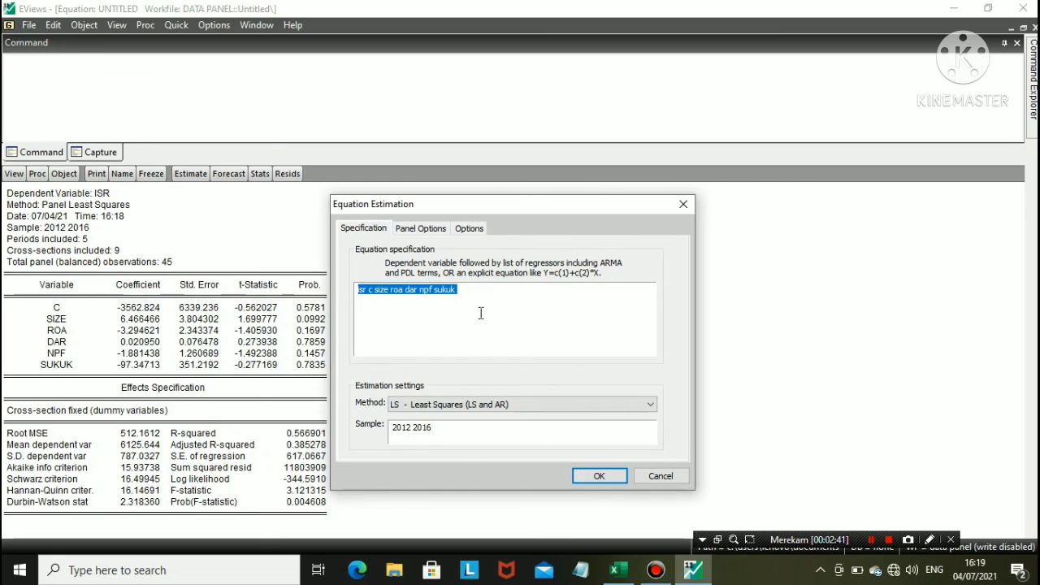
{"action": "left_click", "coordinate": [432, 229]}
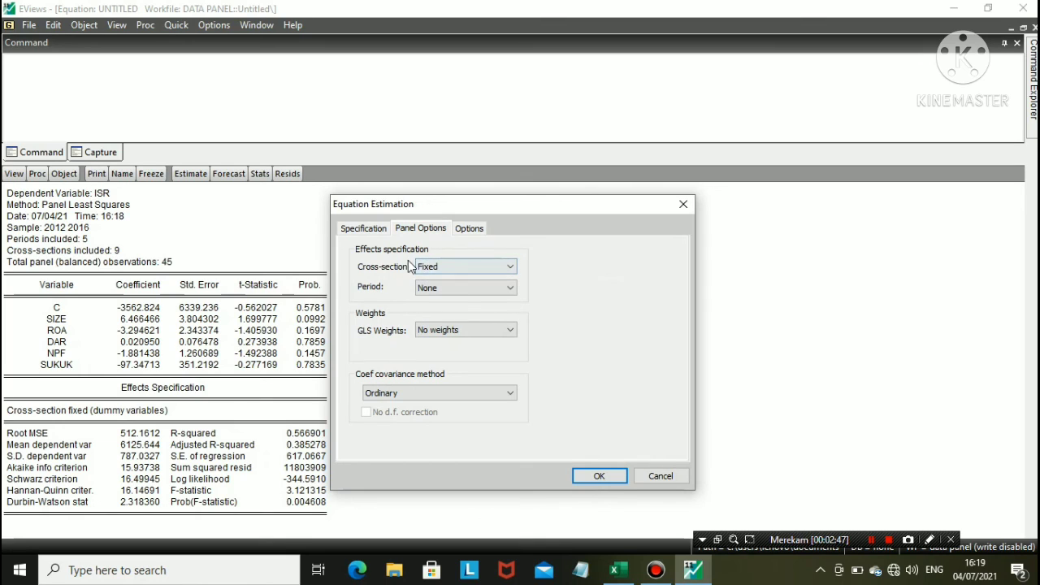
{"action": "left_click", "coordinate": [472, 267]}
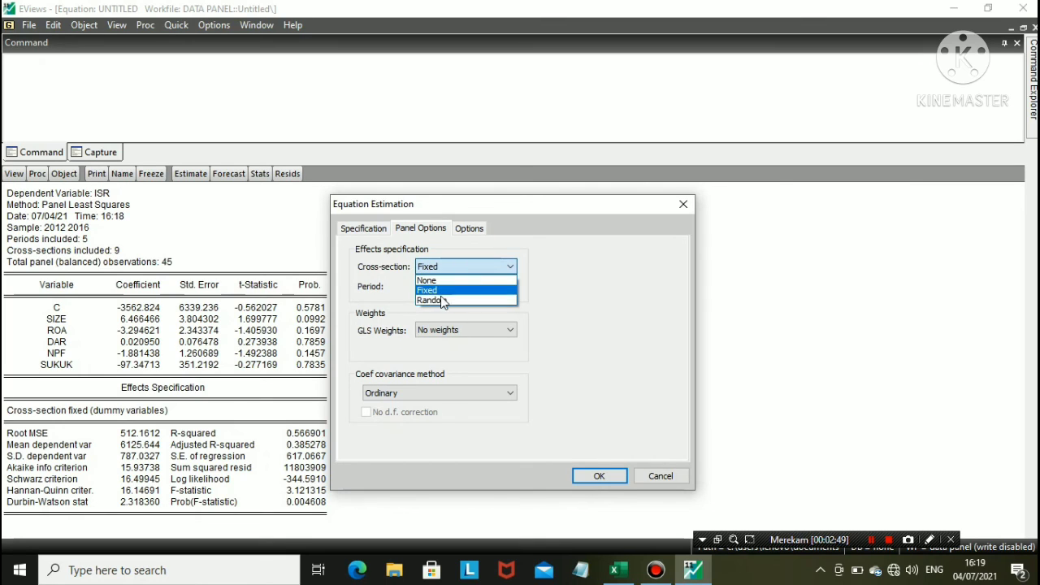
{"action": "left_click", "coordinate": [441, 302]}
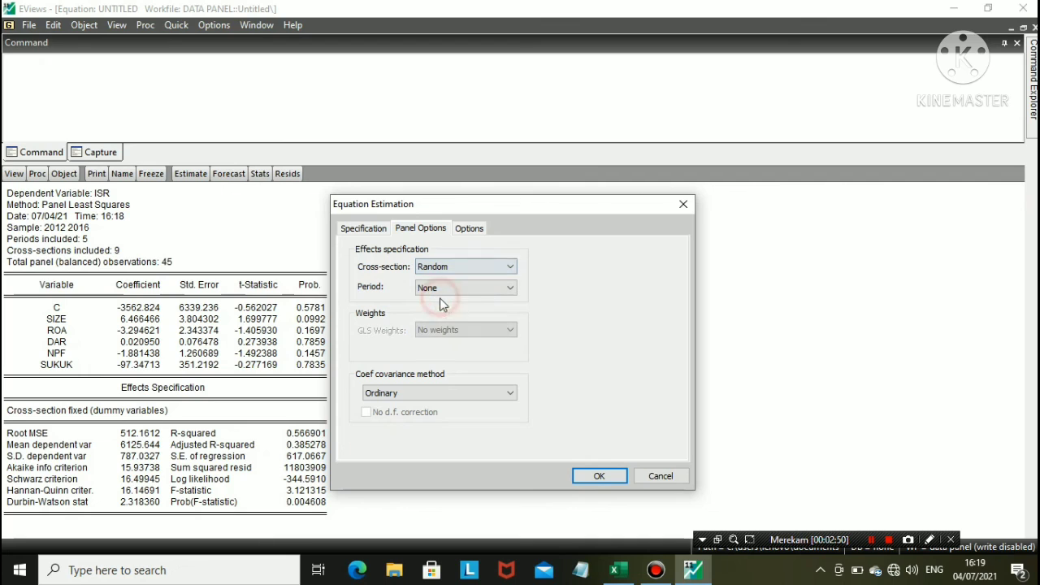
{"action": "left_click", "coordinate": [599, 477]}
{"action": "scroll", "coordinate": [308, 294], "scroll_direction": "down", "scroll_amount": 1}
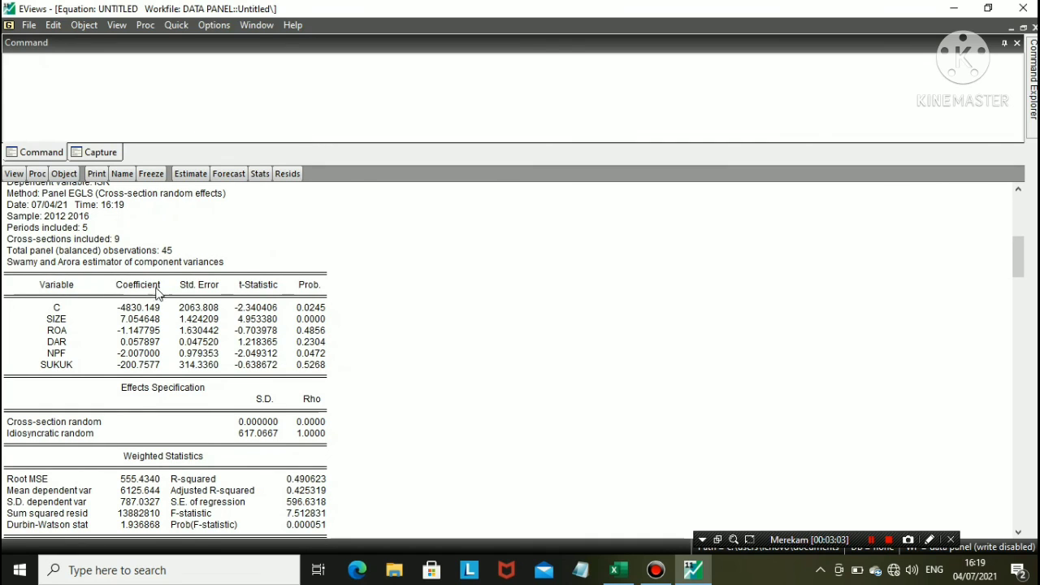
{"action": "scroll", "coordinate": [162, 288], "scroll_direction": "up", "scroll_amount": 1}
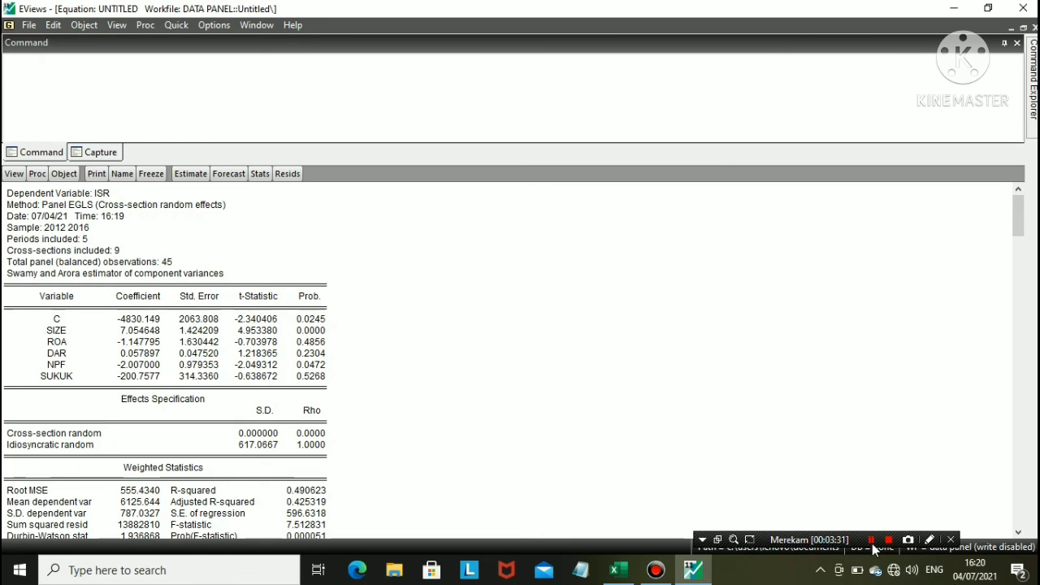
{"action": "left_click", "coordinate": [953, 10]}
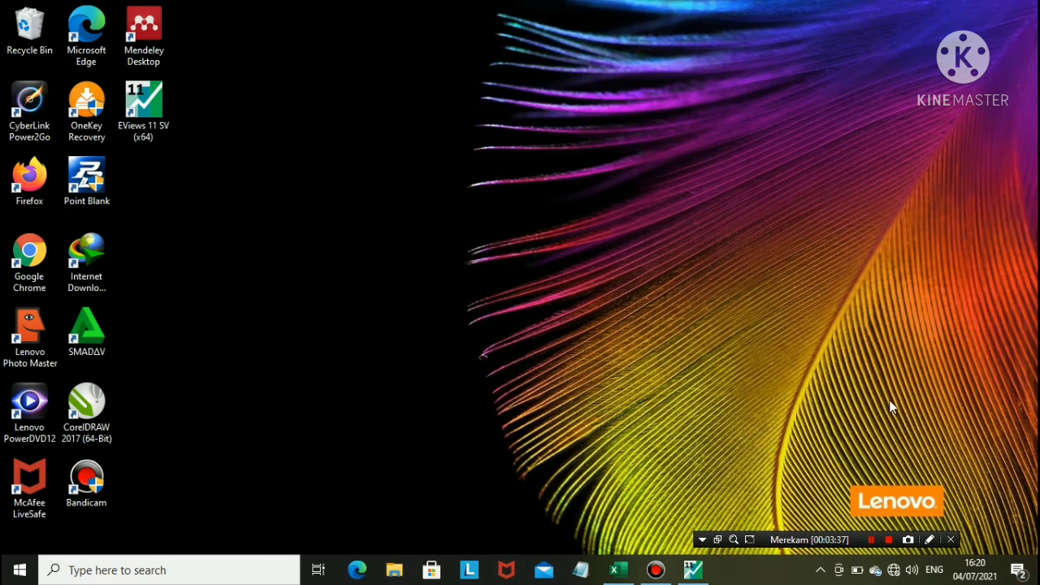
{"action": "left_click", "coordinate": [871, 540]}
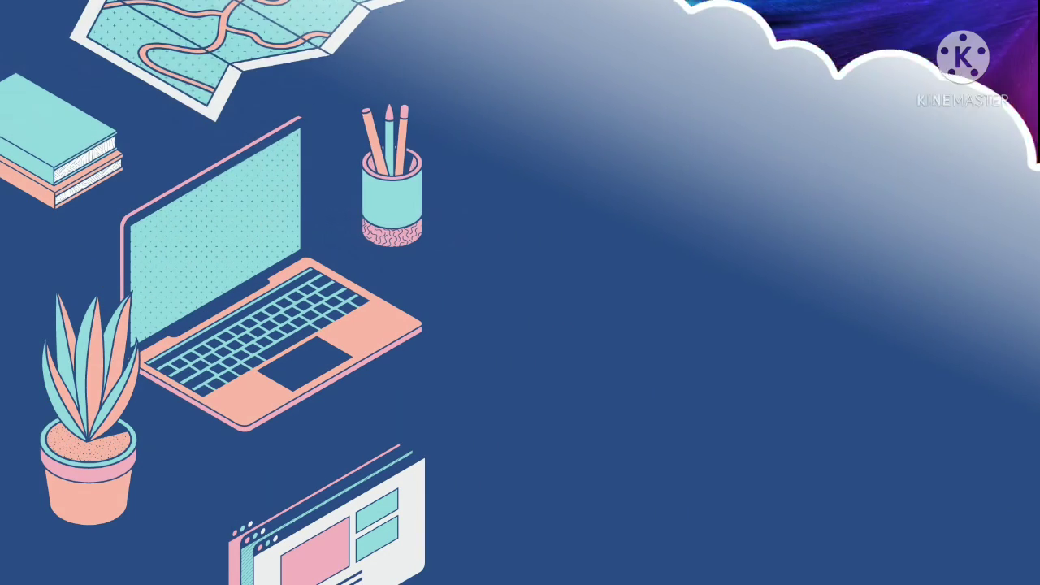